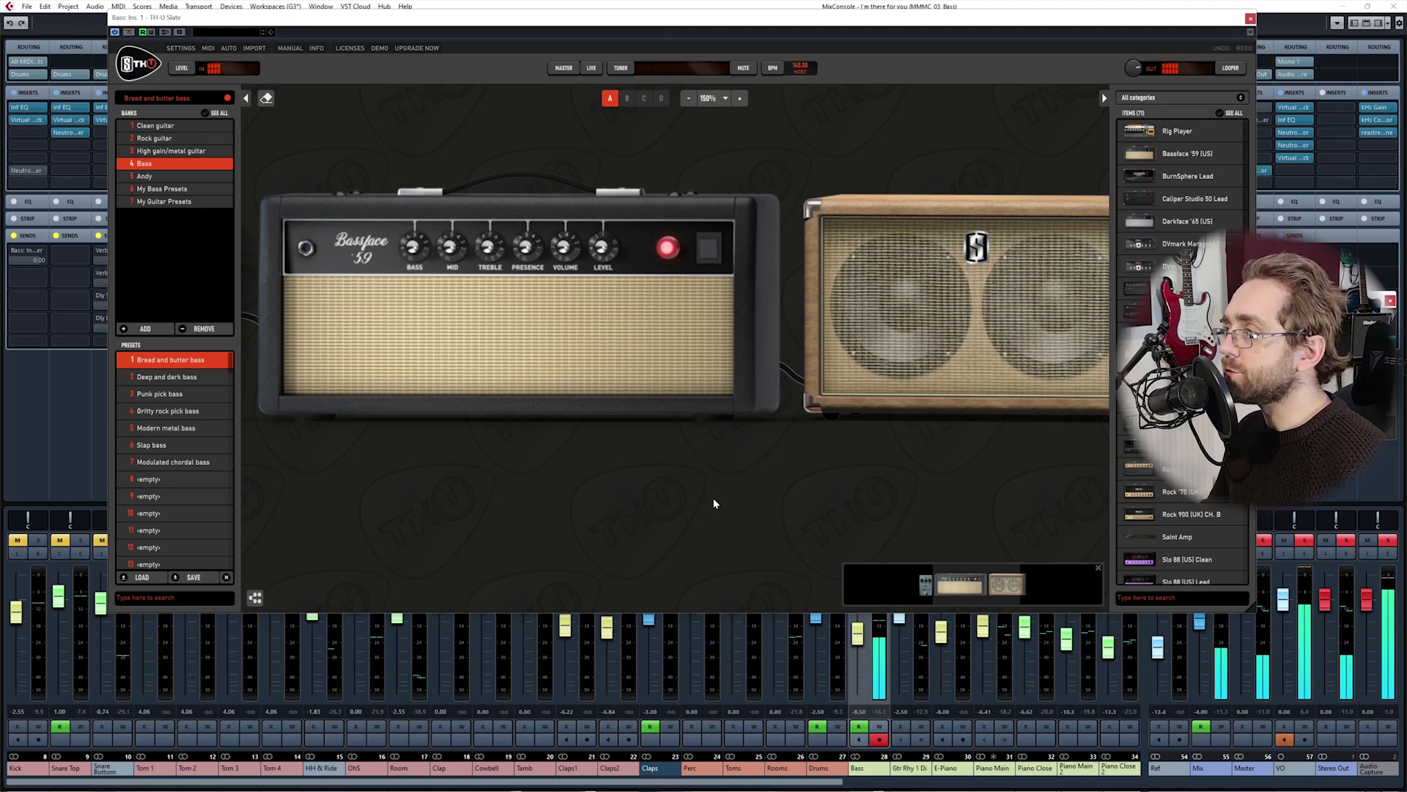
- Review the Bassface '59 amp's tone and volume controls and its speaker cabinet, and close the amp simulator
{"action": "mouse_move", "coordinate": [958, 327]}
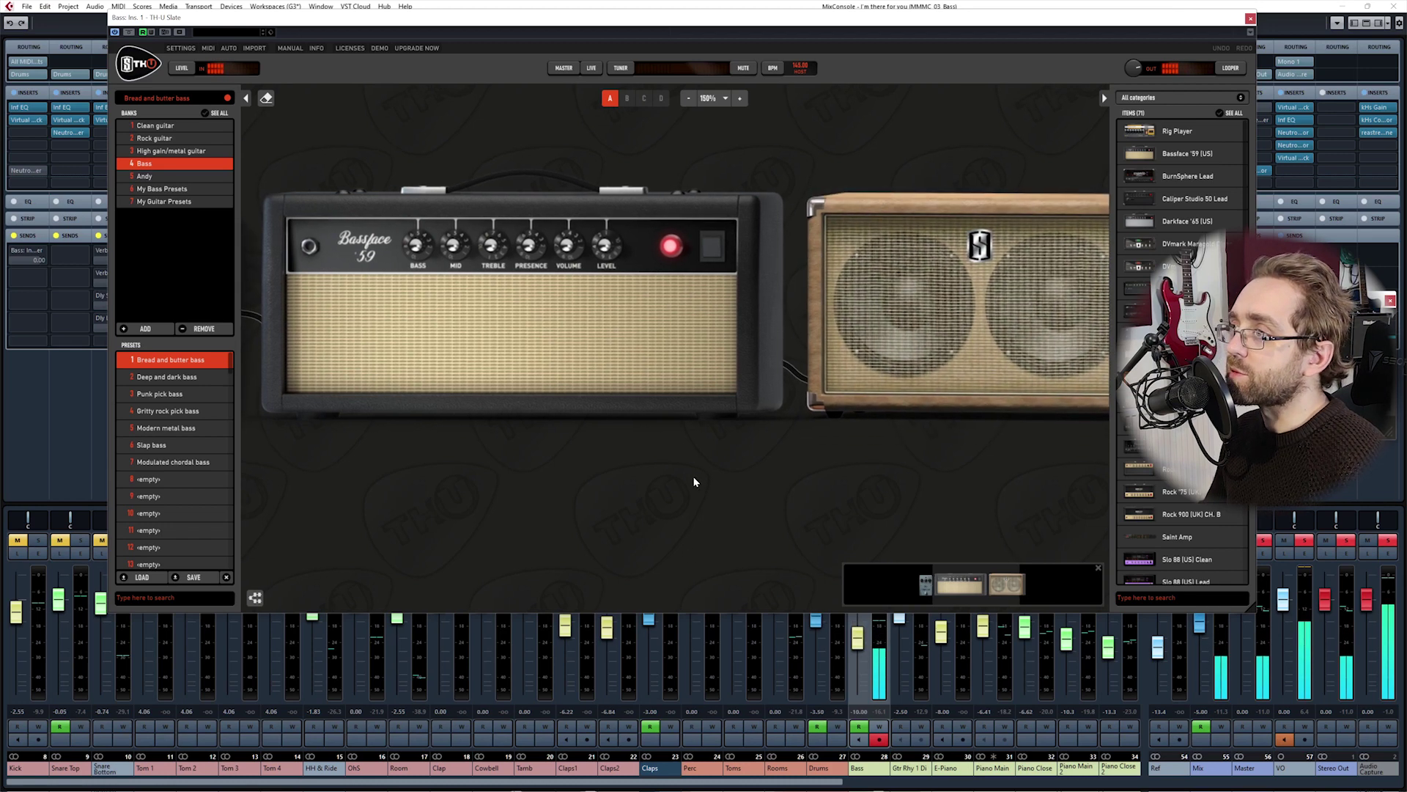
{"action": "mouse_move", "coordinate": [342, 301]}
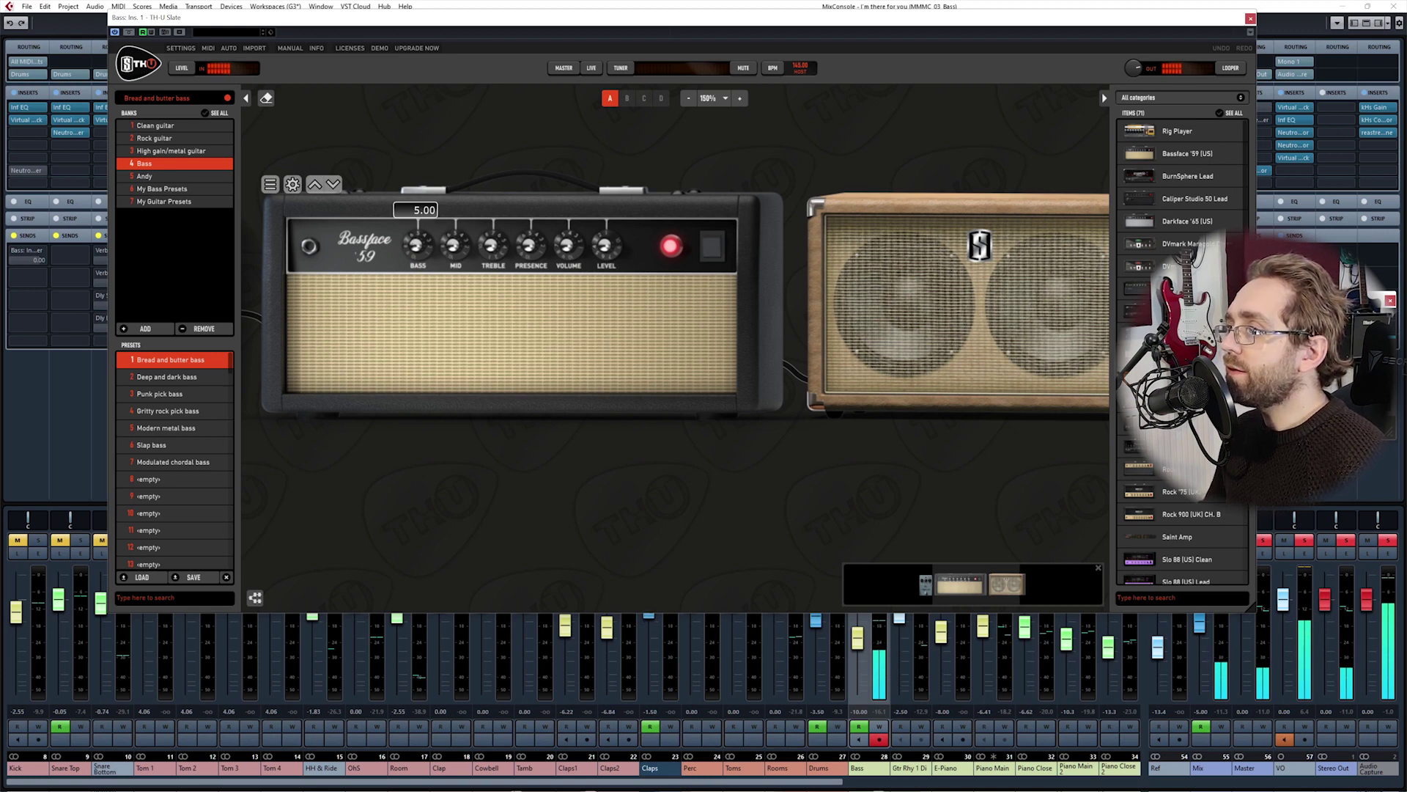
{"action": "left_click", "coordinate": [458, 248]}
{"action": "left_click", "coordinate": [491, 247]}
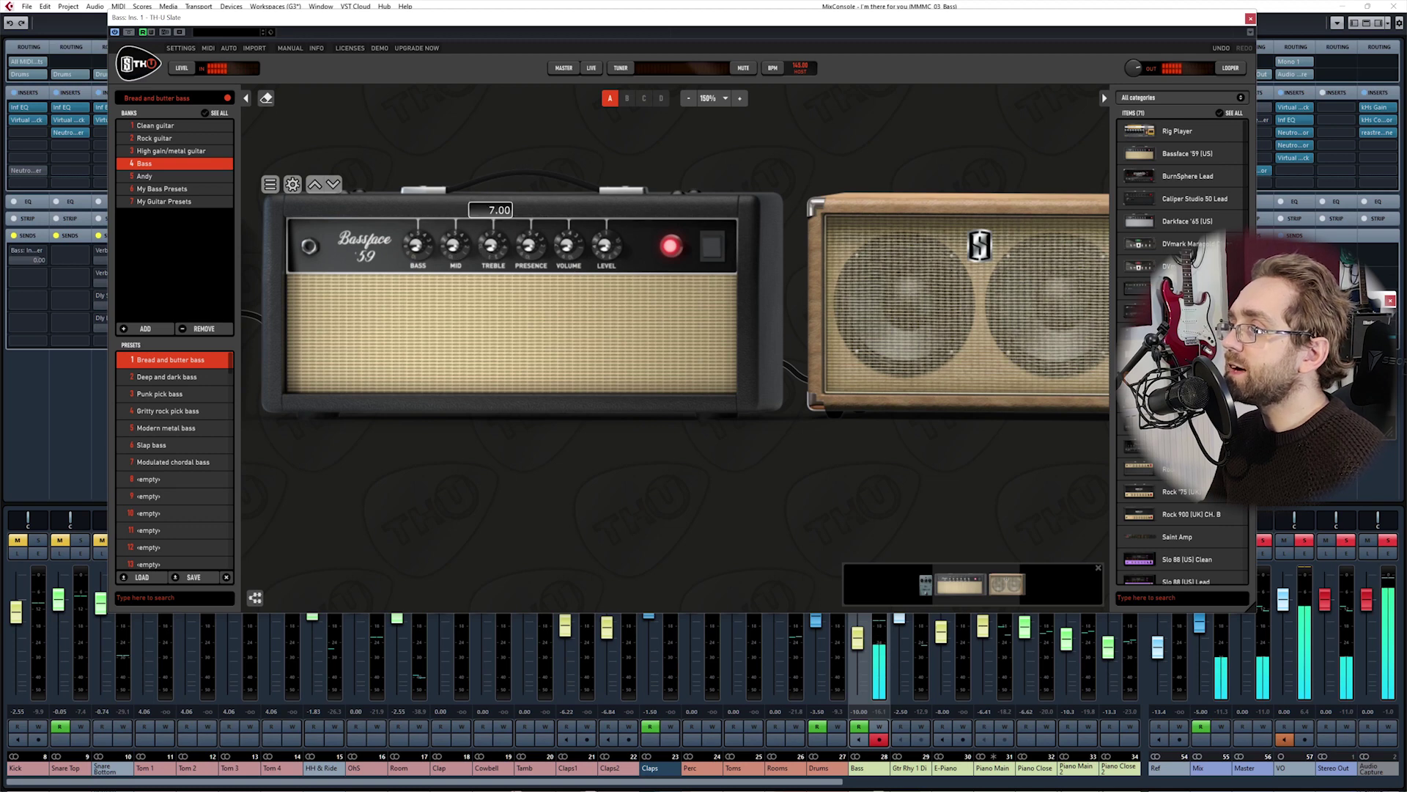
{"action": "left_click", "coordinate": [491, 247]}
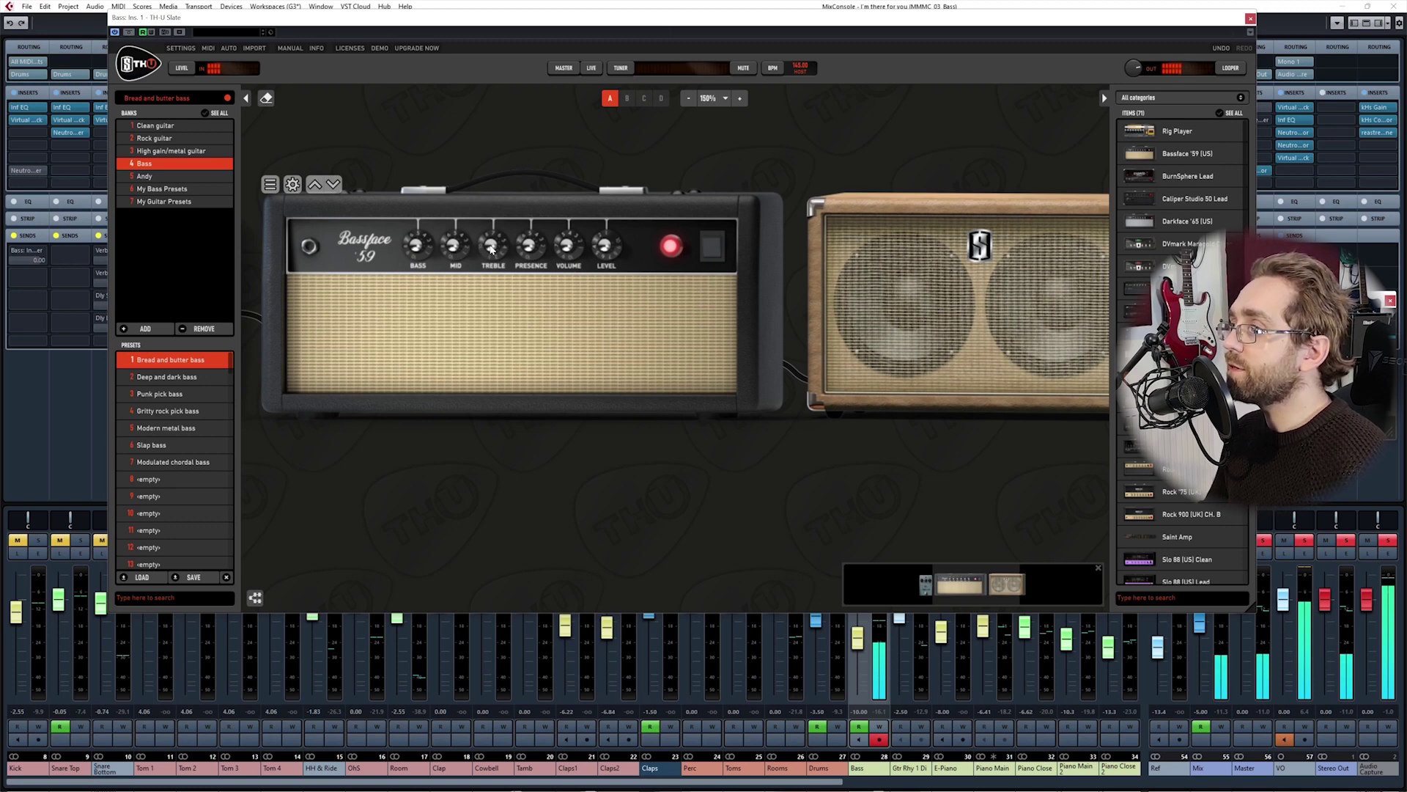
{"action": "left_click", "coordinate": [529, 247]}
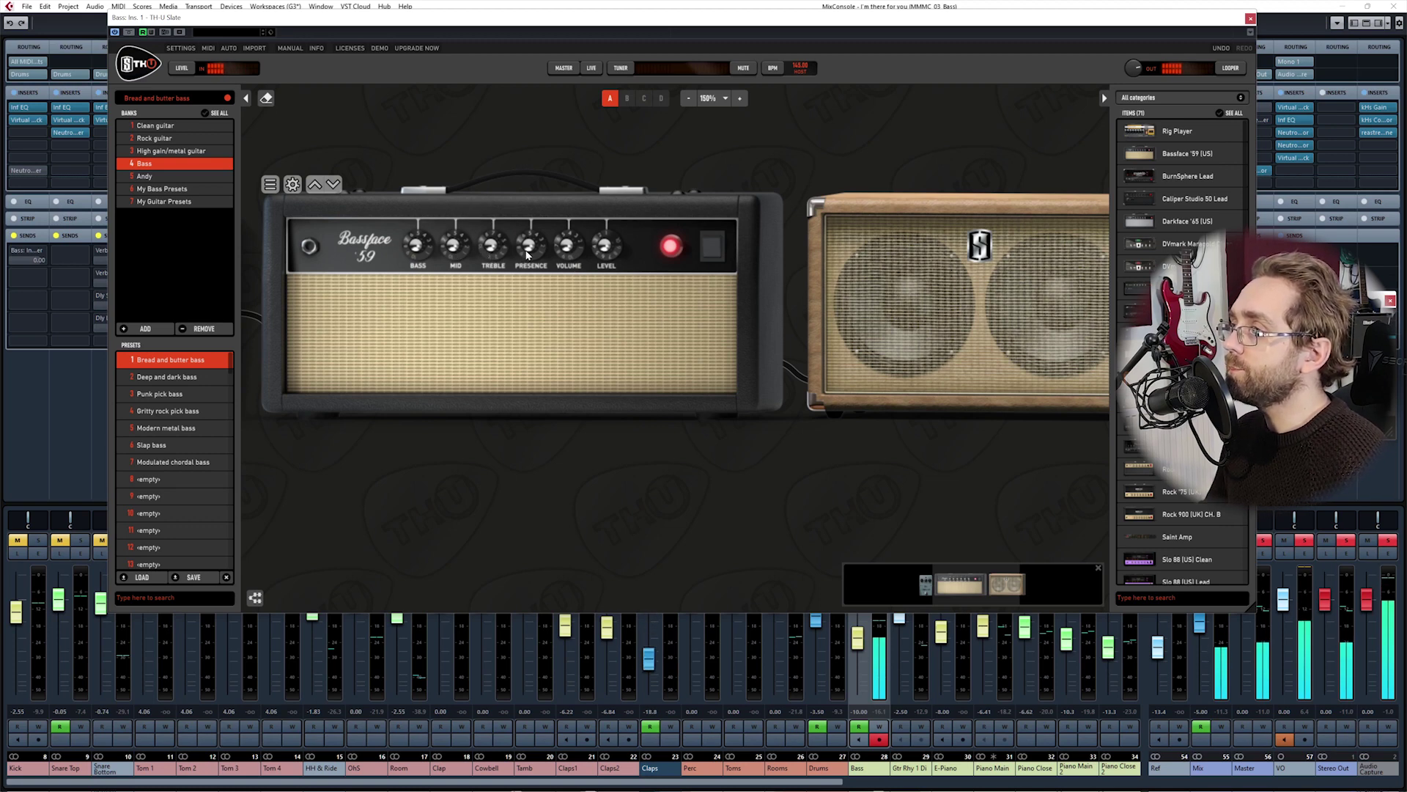
{"action": "left_click", "coordinate": [564, 248]}
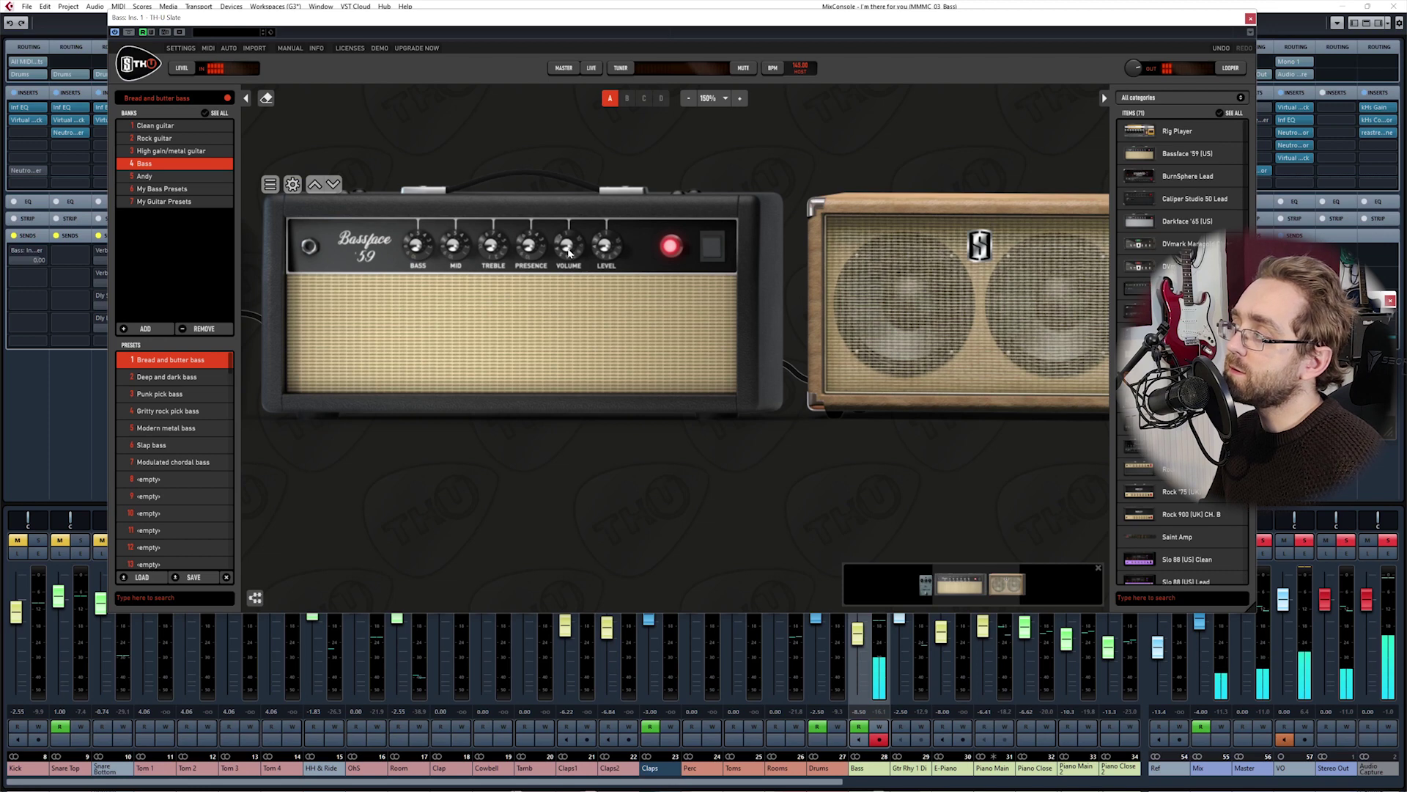
{"action": "left_click_drag", "start_coordinate": [569, 253], "coordinate": [570, 258]}
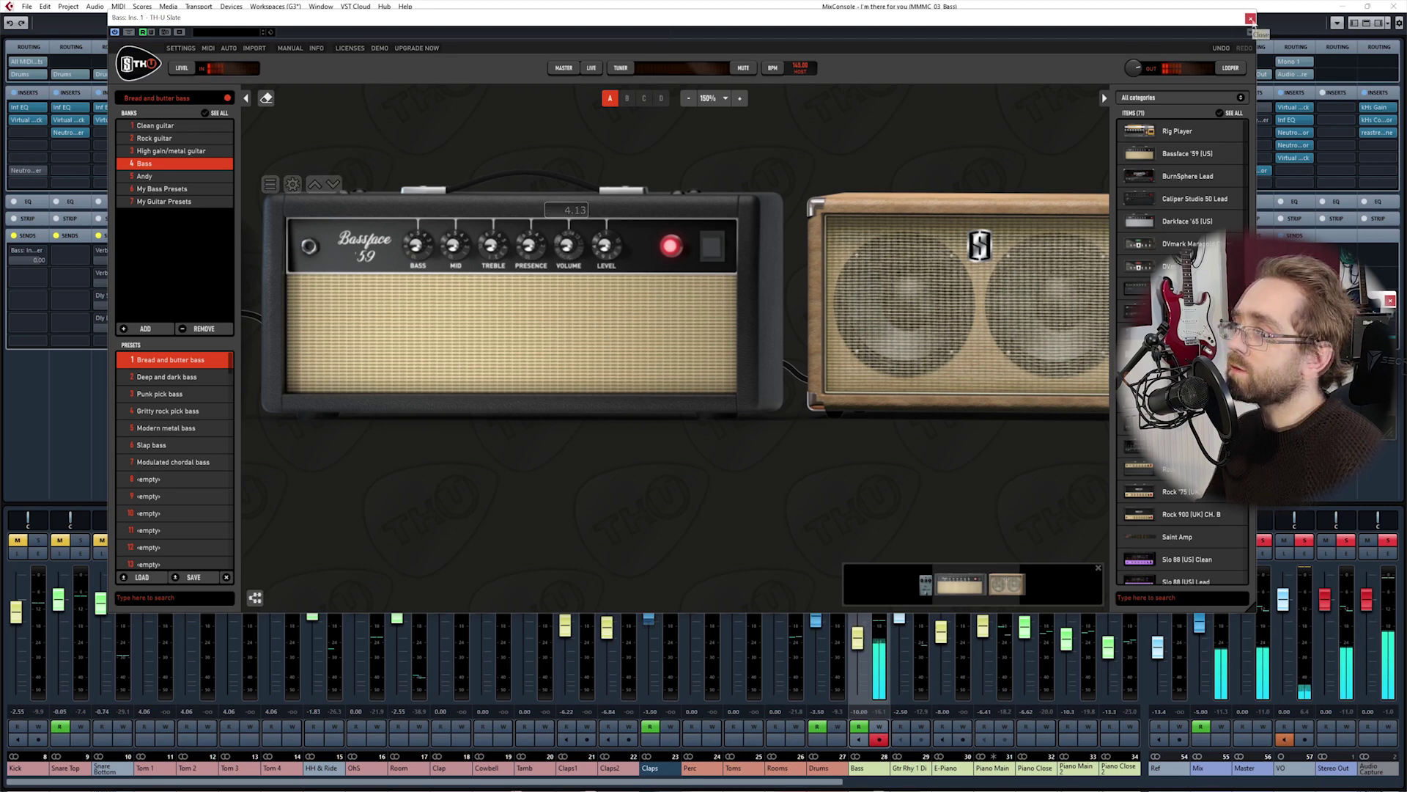
{"action": "scroll", "coordinate": [785, 471], "scroll_direction": "down", "scroll_amount": 3}
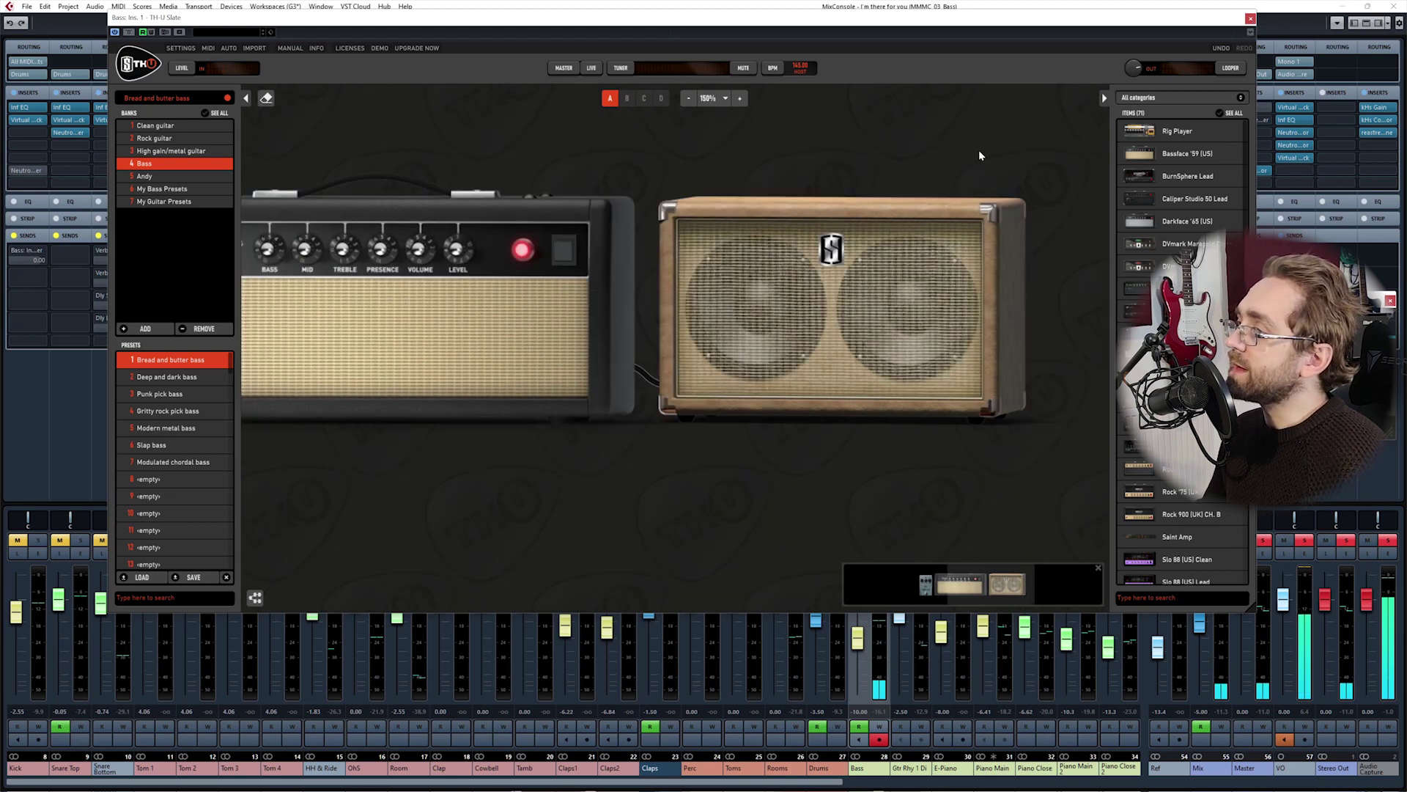
{"action": "left_click", "coordinate": [1252, 19]}
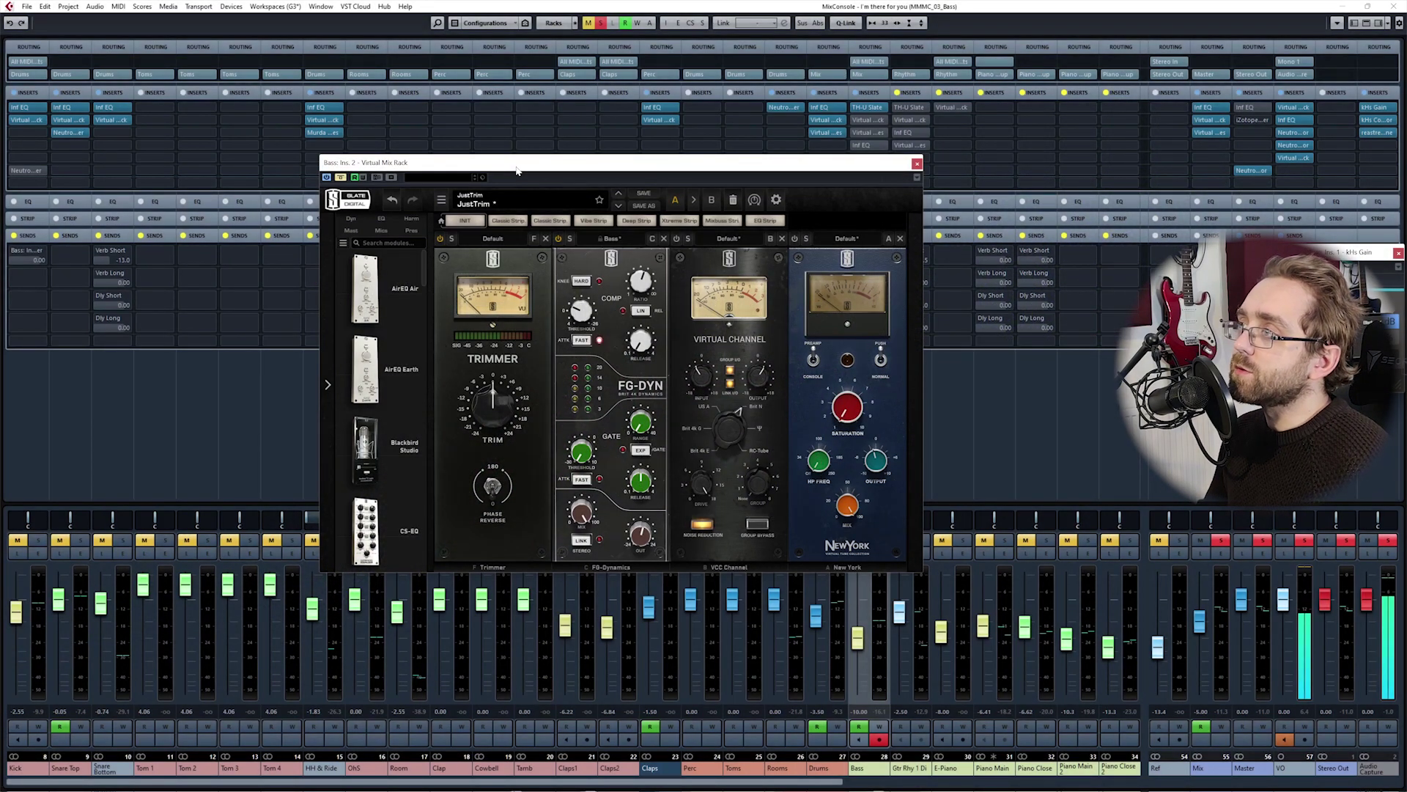
- Remove the Trimmer module from the bass's Virtual Mix Rack and compare the rack bypassed and active, leaving it active
{"action": "left_click", "coordinate": [546, 239]}
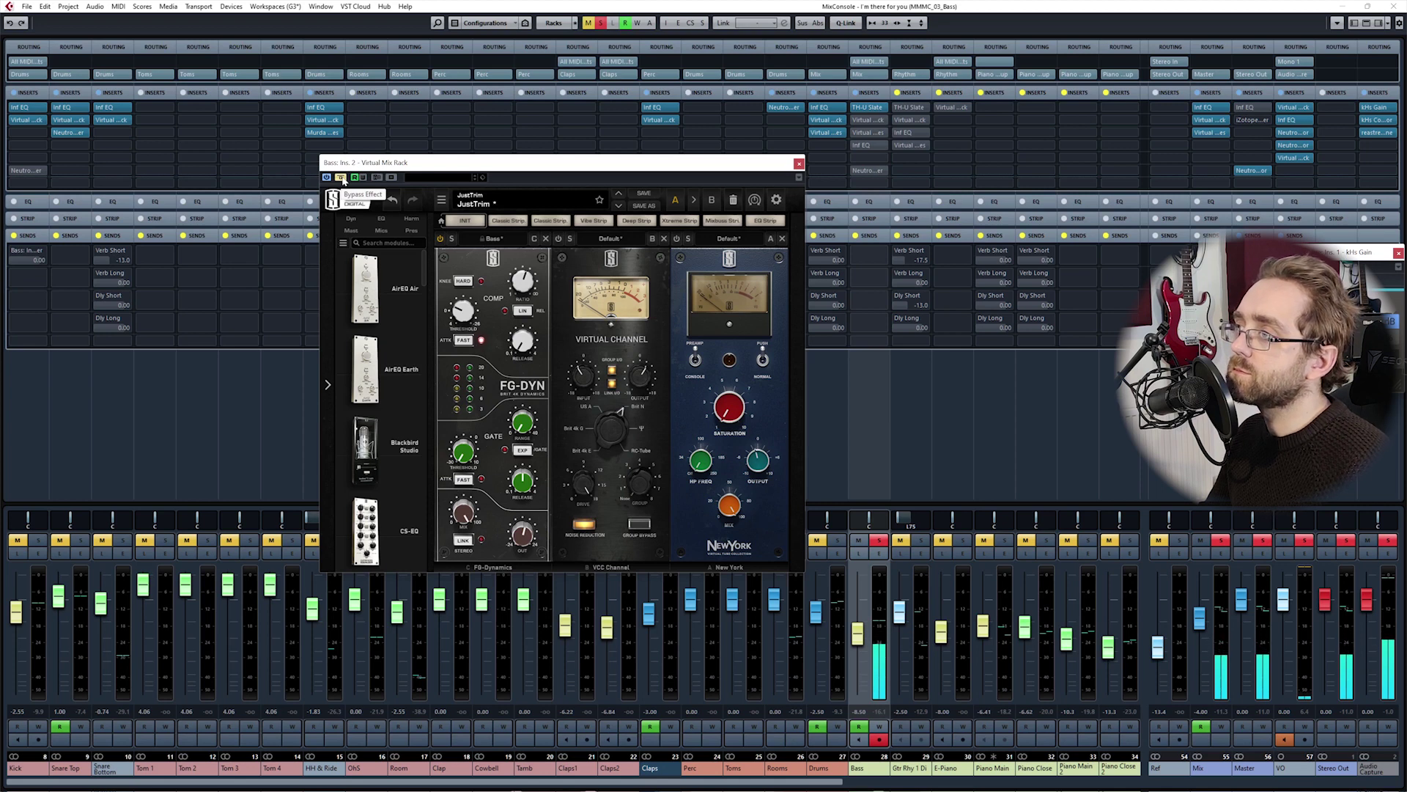
{"action": "left_click", "coordinate": [341, 178]}
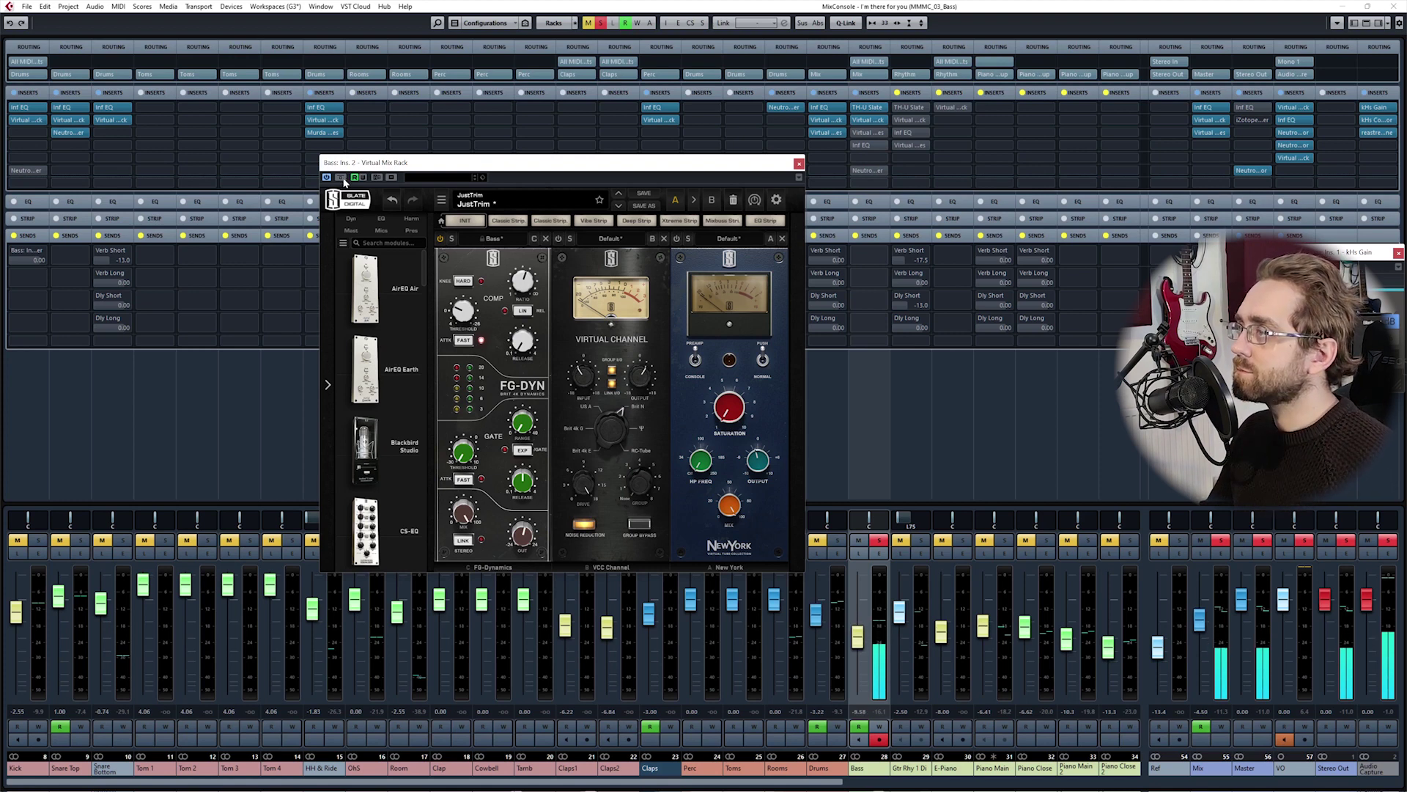
{"action": "left_click", "coordinate": [341, 178]}
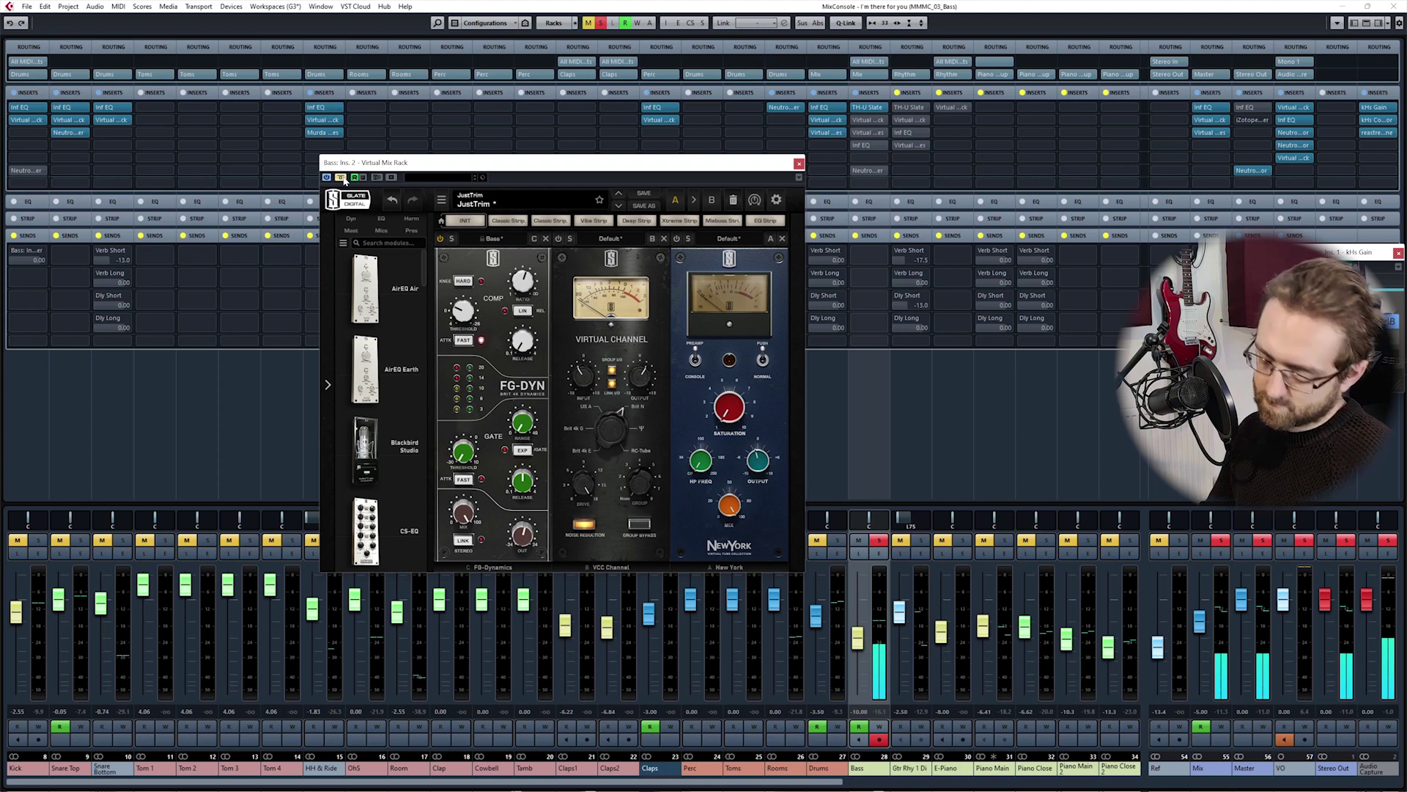
{"action": "left_click", "coordinate": [341, 178]}
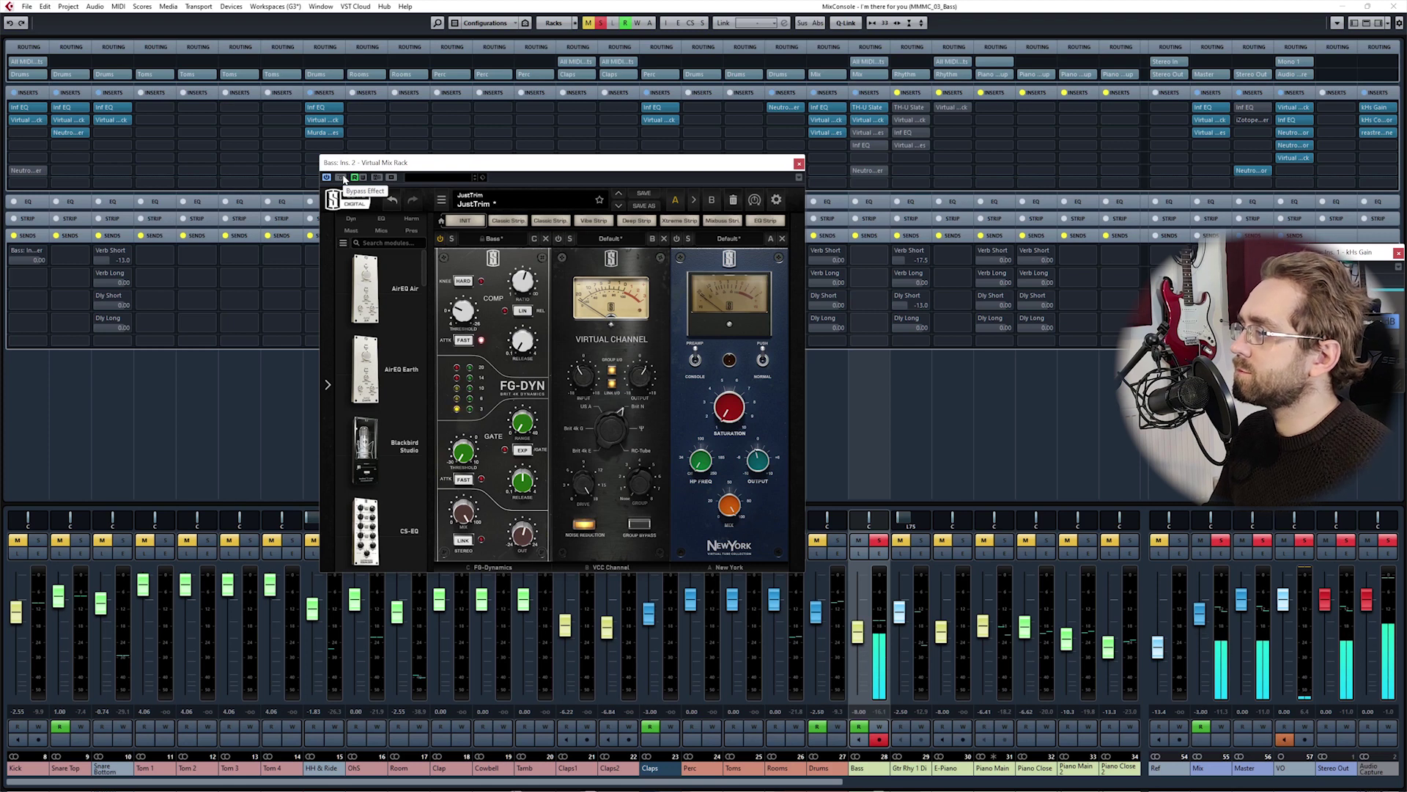
{"action": "left_click", "coordinate": [343, 178]}
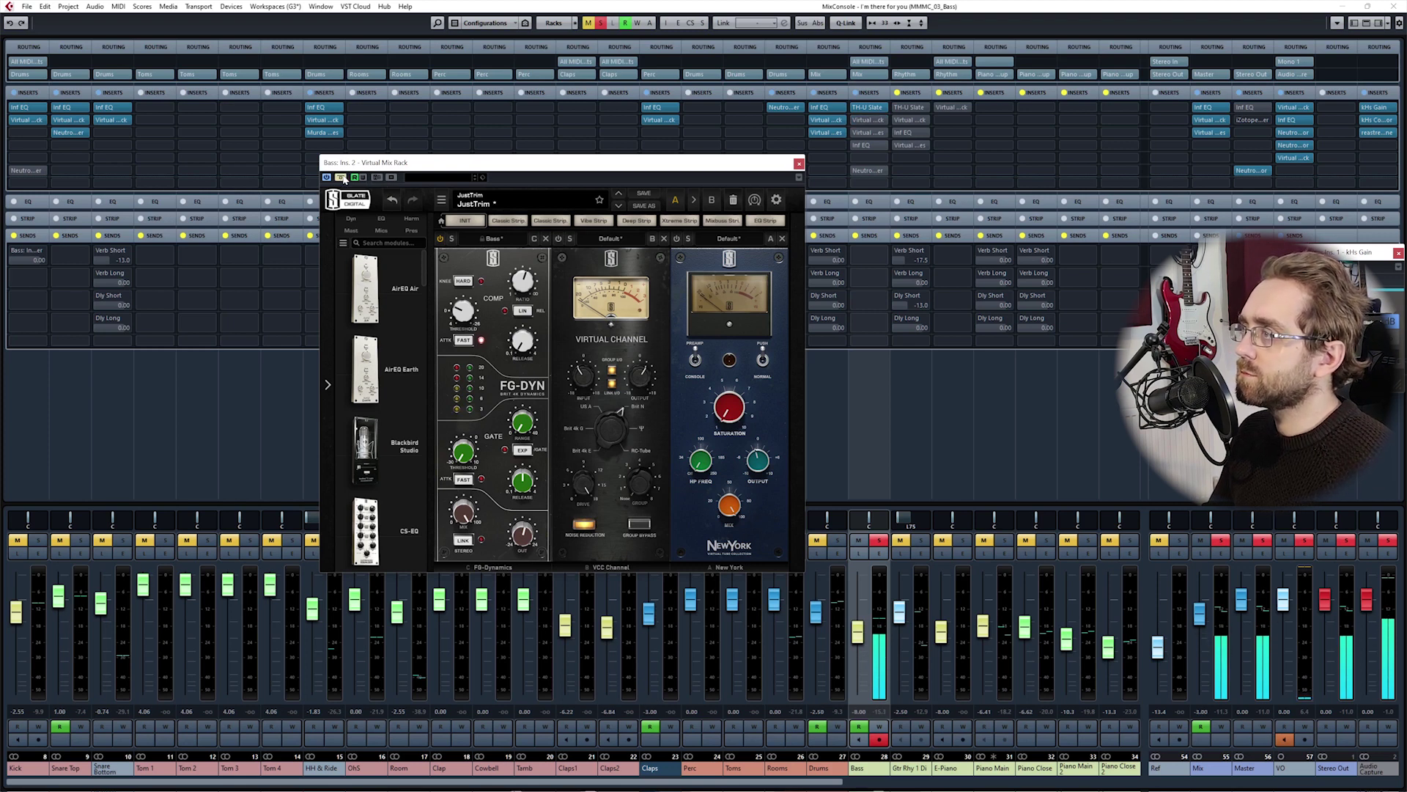
{"action": "left_click", "coordinate": [343, 178]}
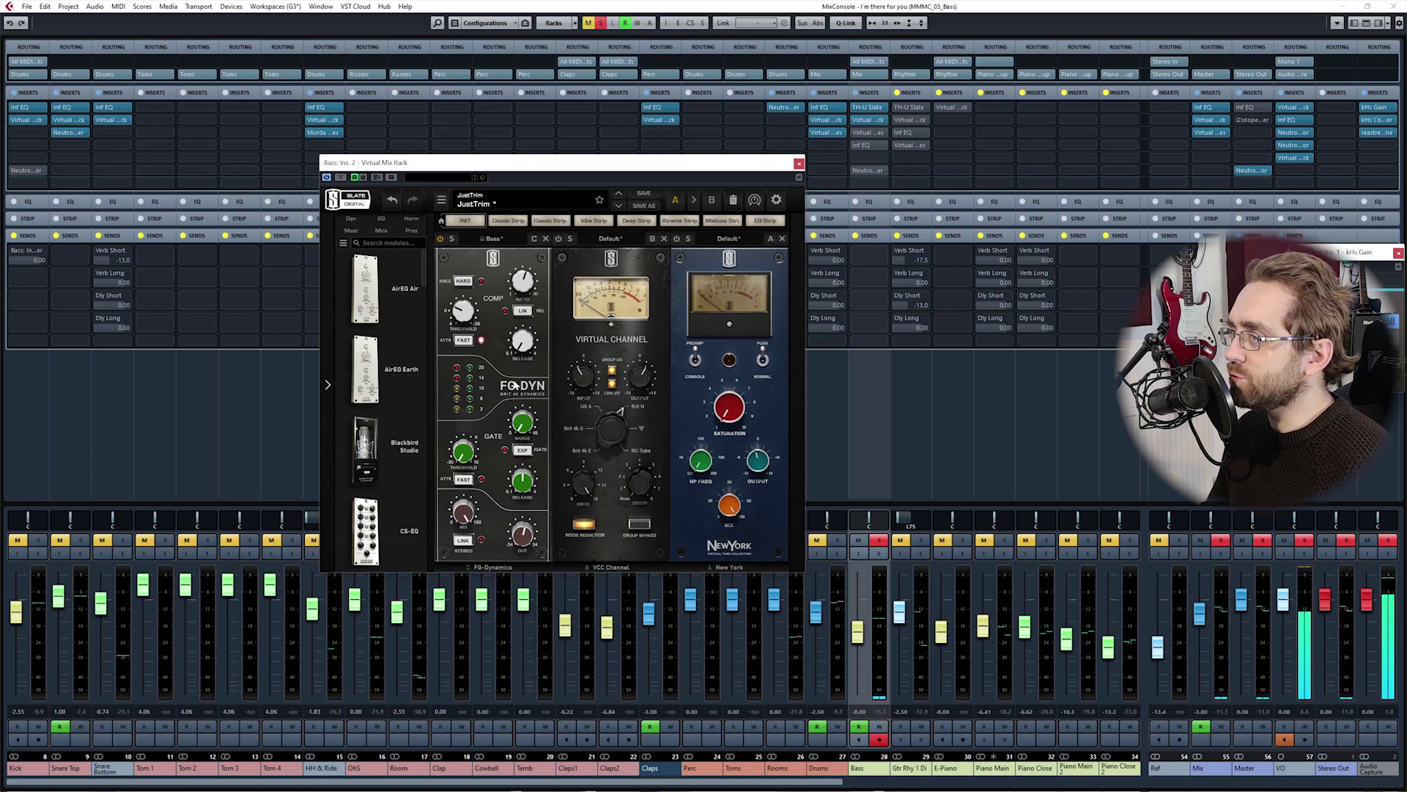
- Check the FG-DYN compressor's ratio and release settings, and undo the module's removal from the rack
{"action": "mouse_move", "coordinate": [522, 287]}
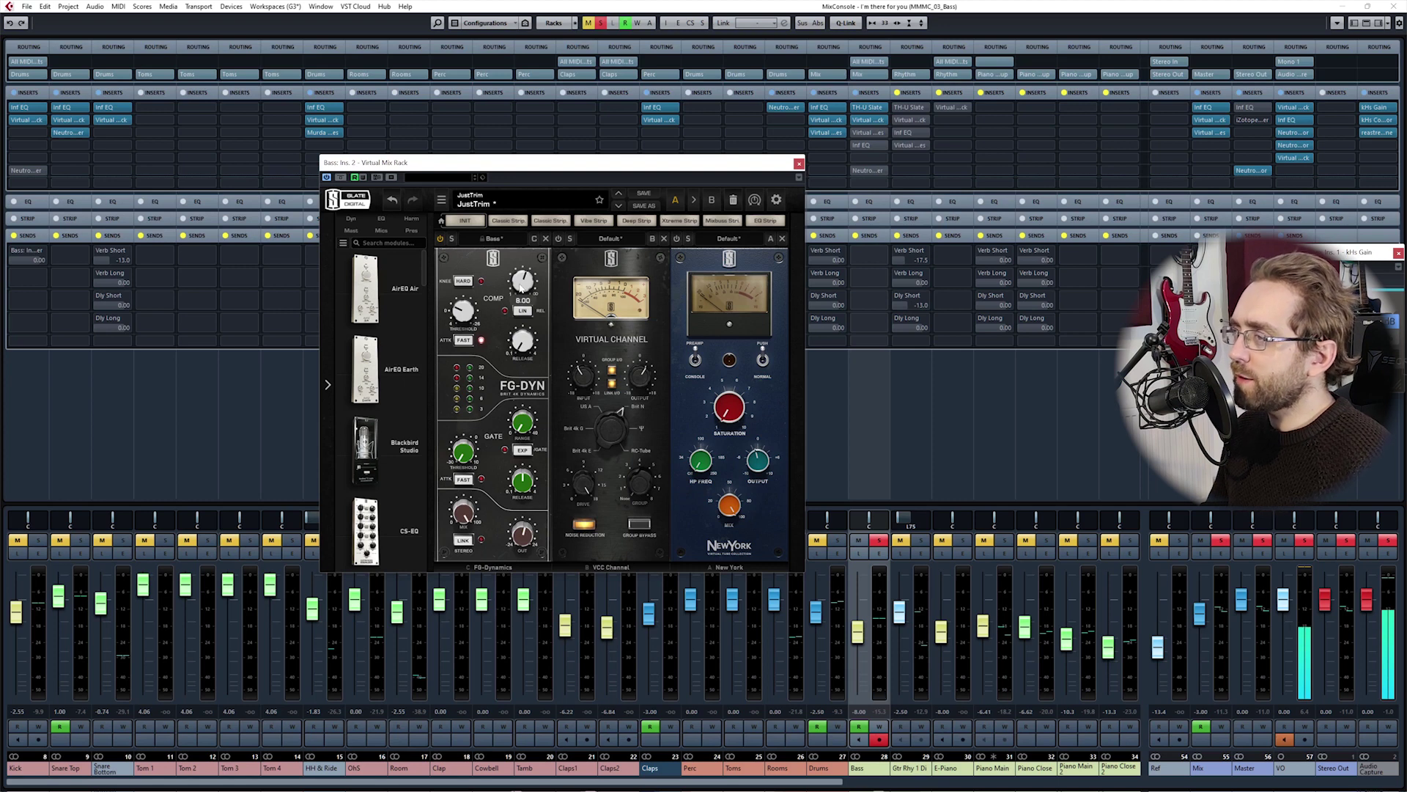
{"action": "mouse_move", "coordinate": [528, 351]}
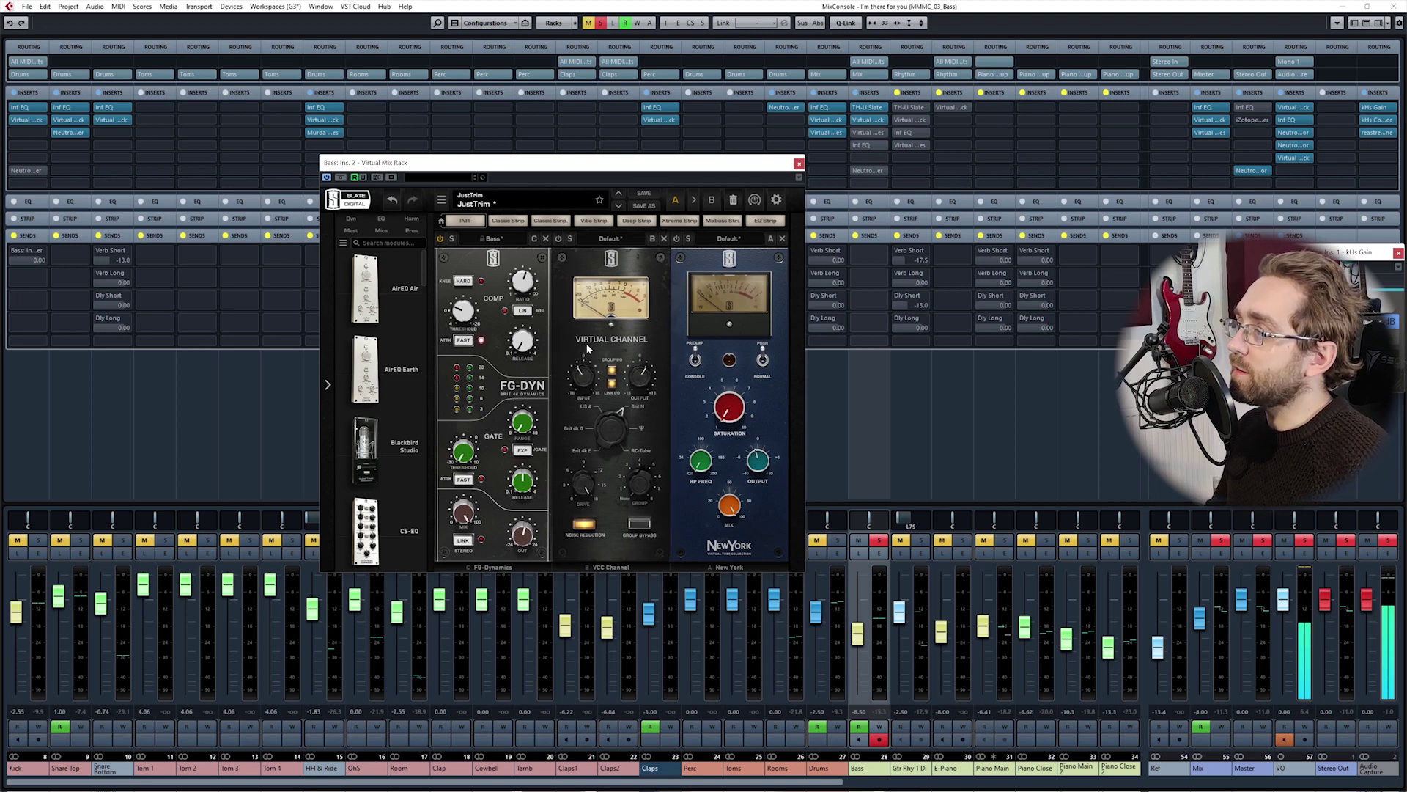
{"action": "left_click", "coordinate": [546, 239]}
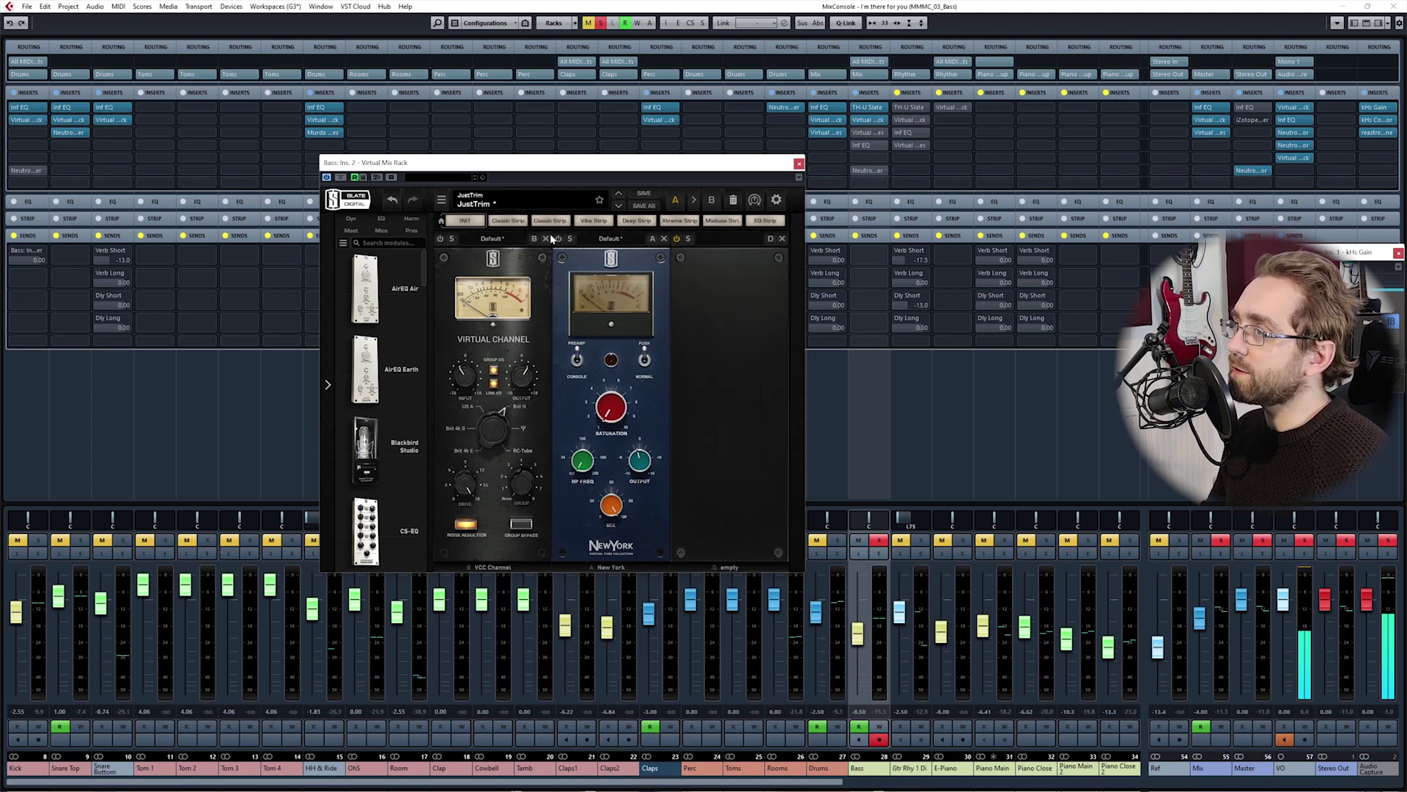
{"action": "left_click", "coordinate": [389, 204]}
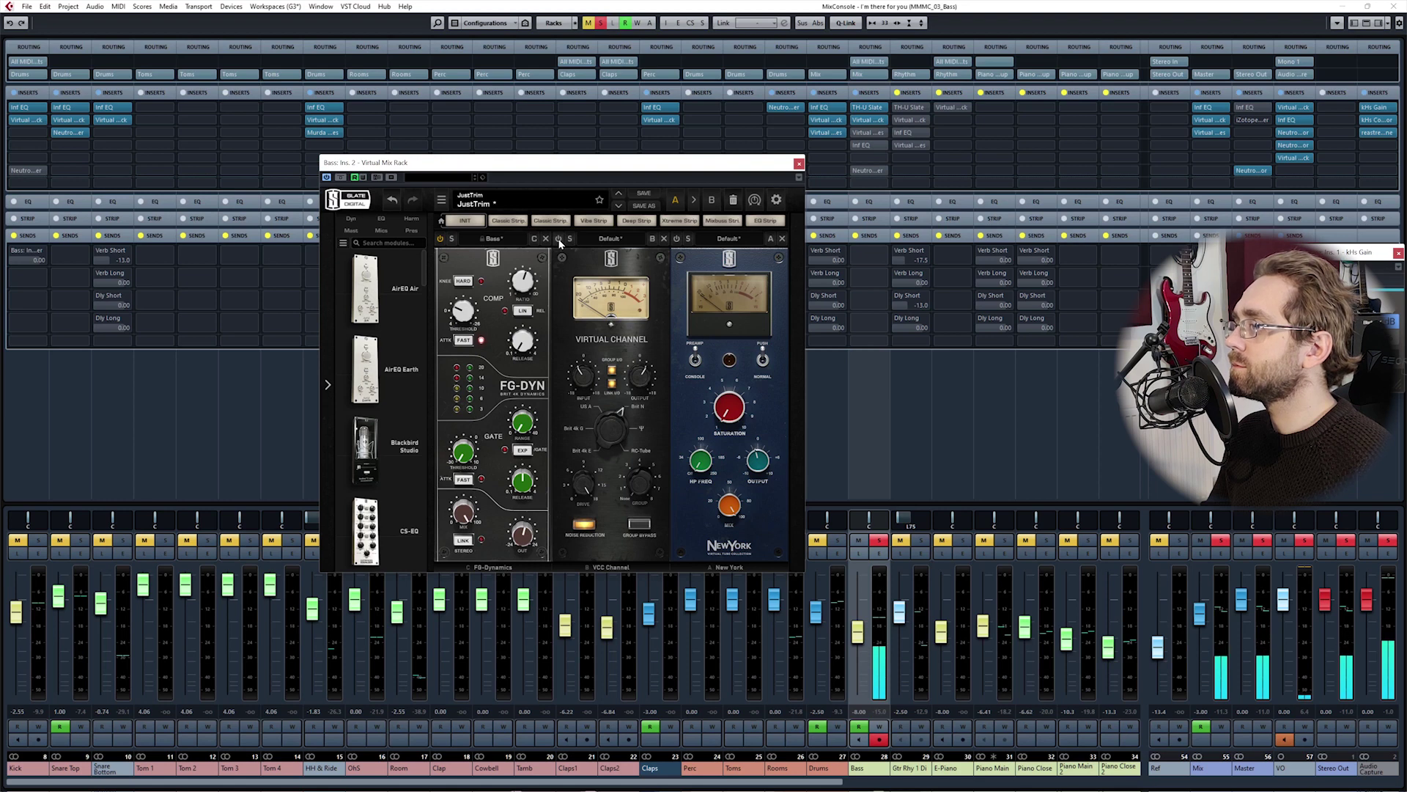
- Switch on the Virtual Channel and New York saturation modules in the bass's rack while listening to the playback
{"action": "left_click", "coordinate": [559, 239]}
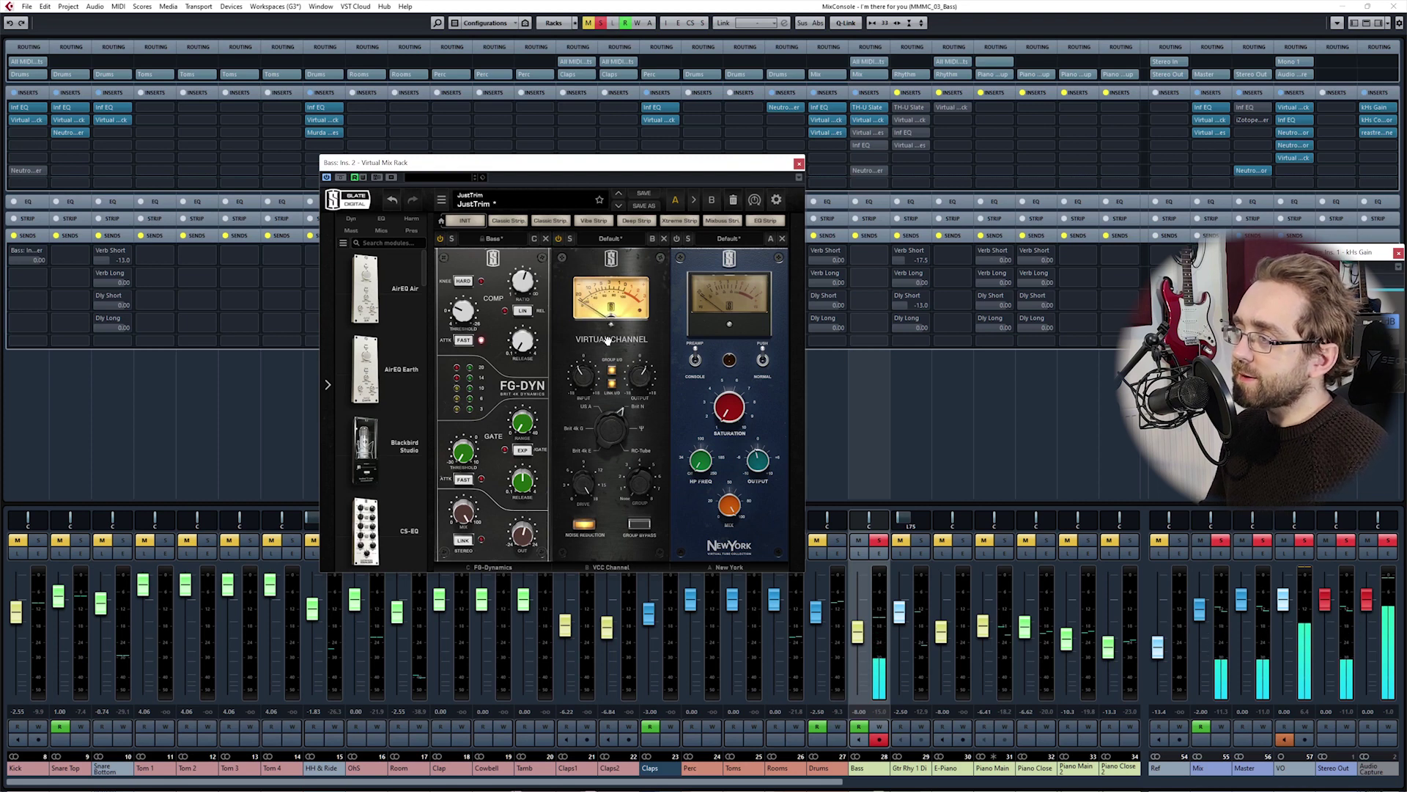
{"action": "left_click_drag", "start_coordinate": [602, 341], "coordinate": [595, 346]}
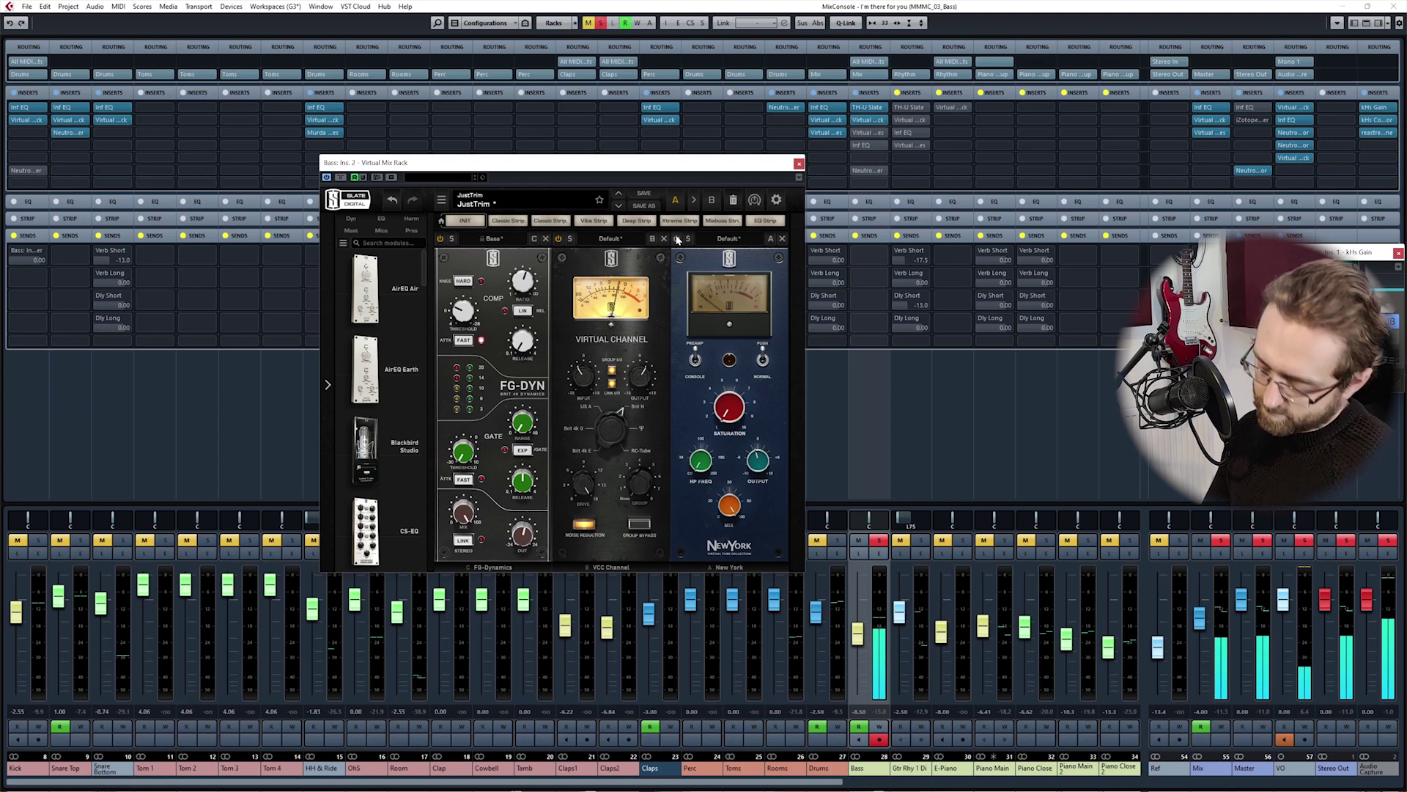
{"action": "key", "text": "1"}
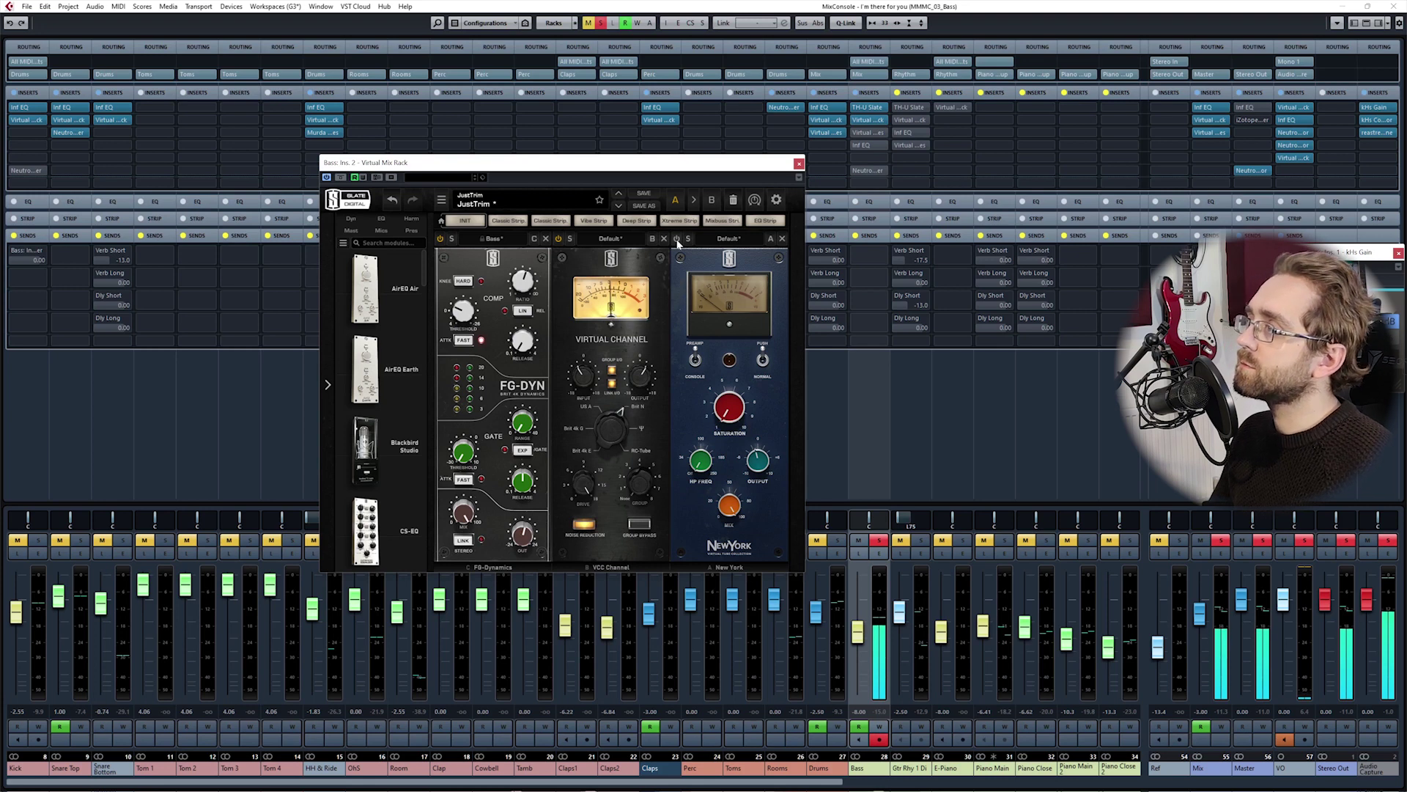
{"action": "left_click", "coordinate": [676, 239]}
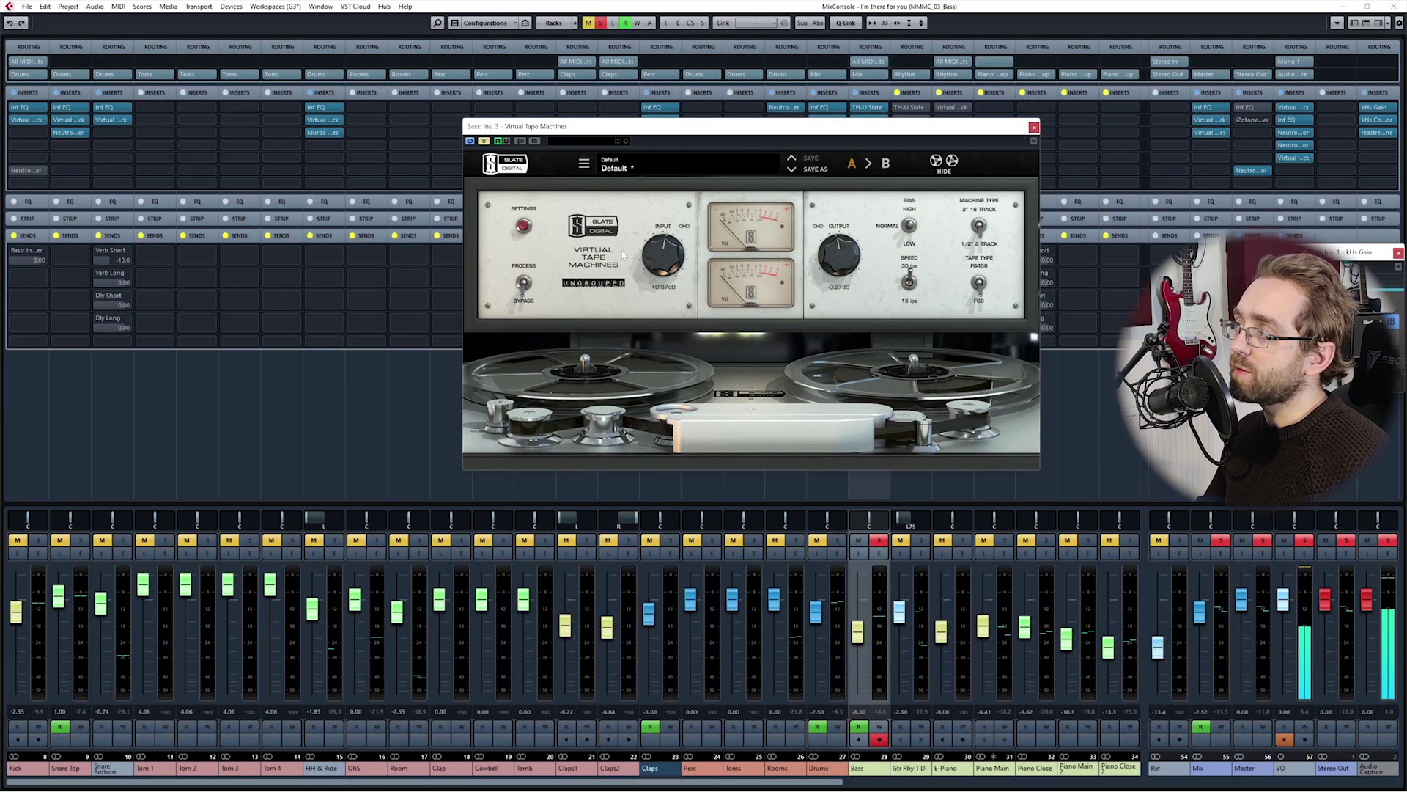
- Inspect the Virtual Tape Machines calibration settings and compare the effect bypassed and active during playback, leaving it active on the bass
{"action": "left_click", "coordinate": [522, 225]}
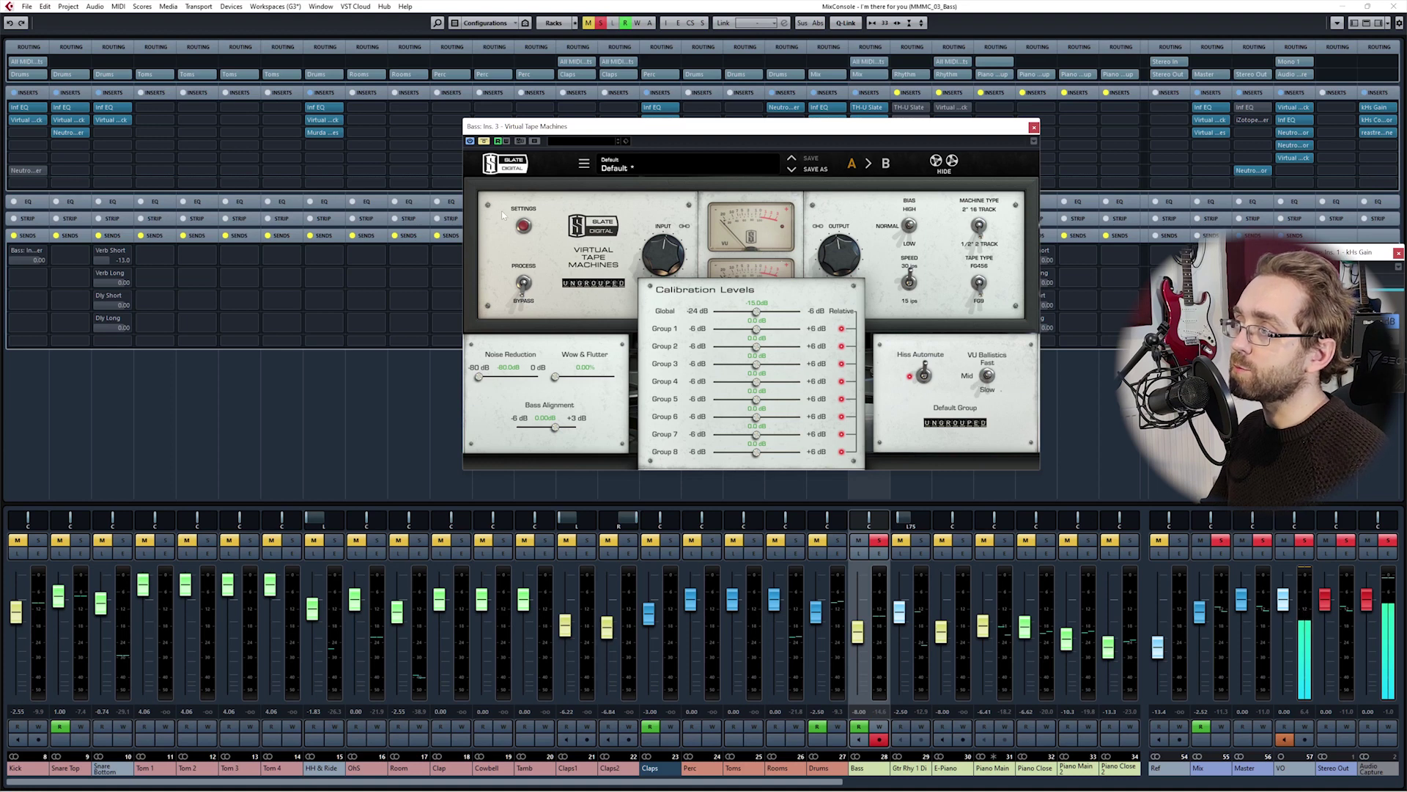
{"action": "left_click", "coordinate": [523, 225]}
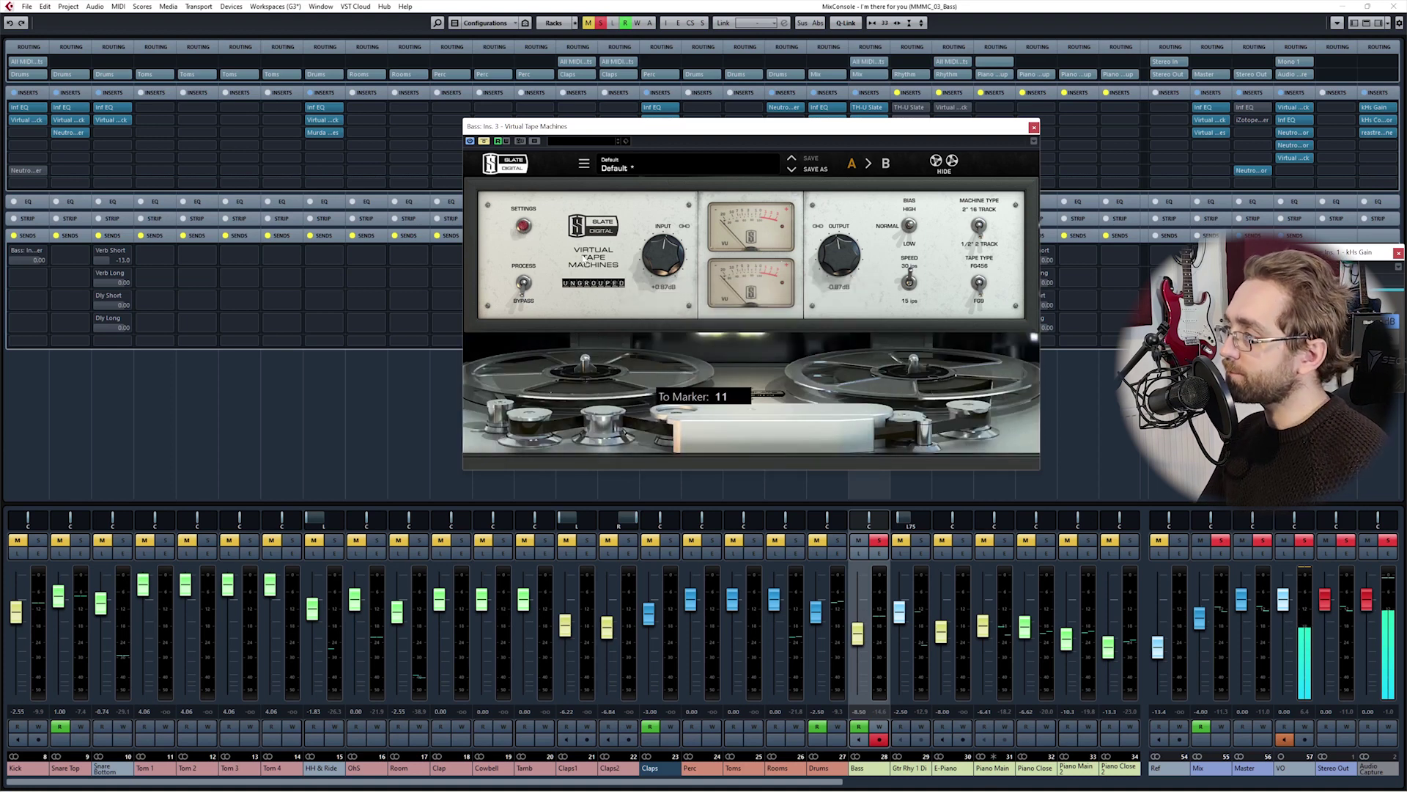
{"action": "key", "text": "space"}
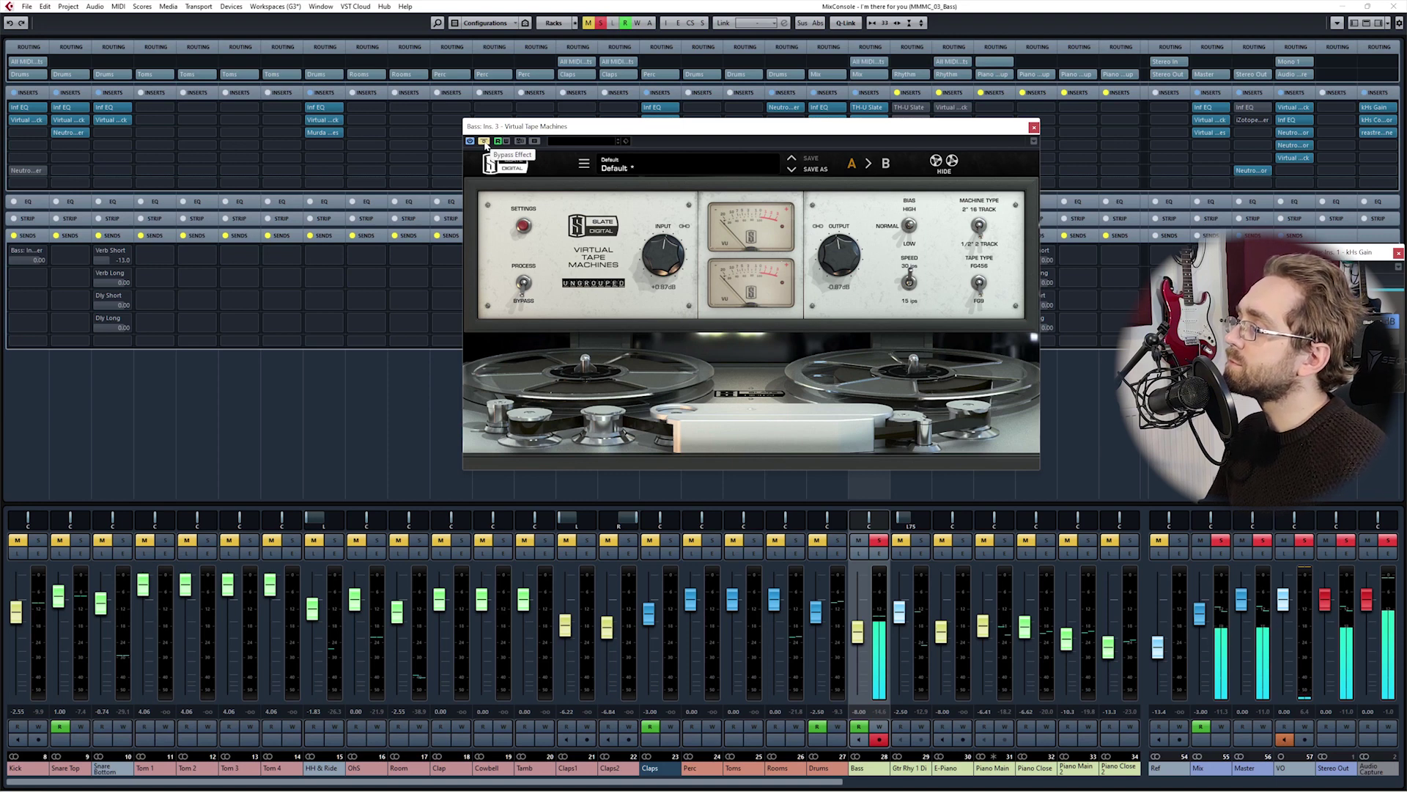
{"action": "left_click", "coordinate": [484, 141]}
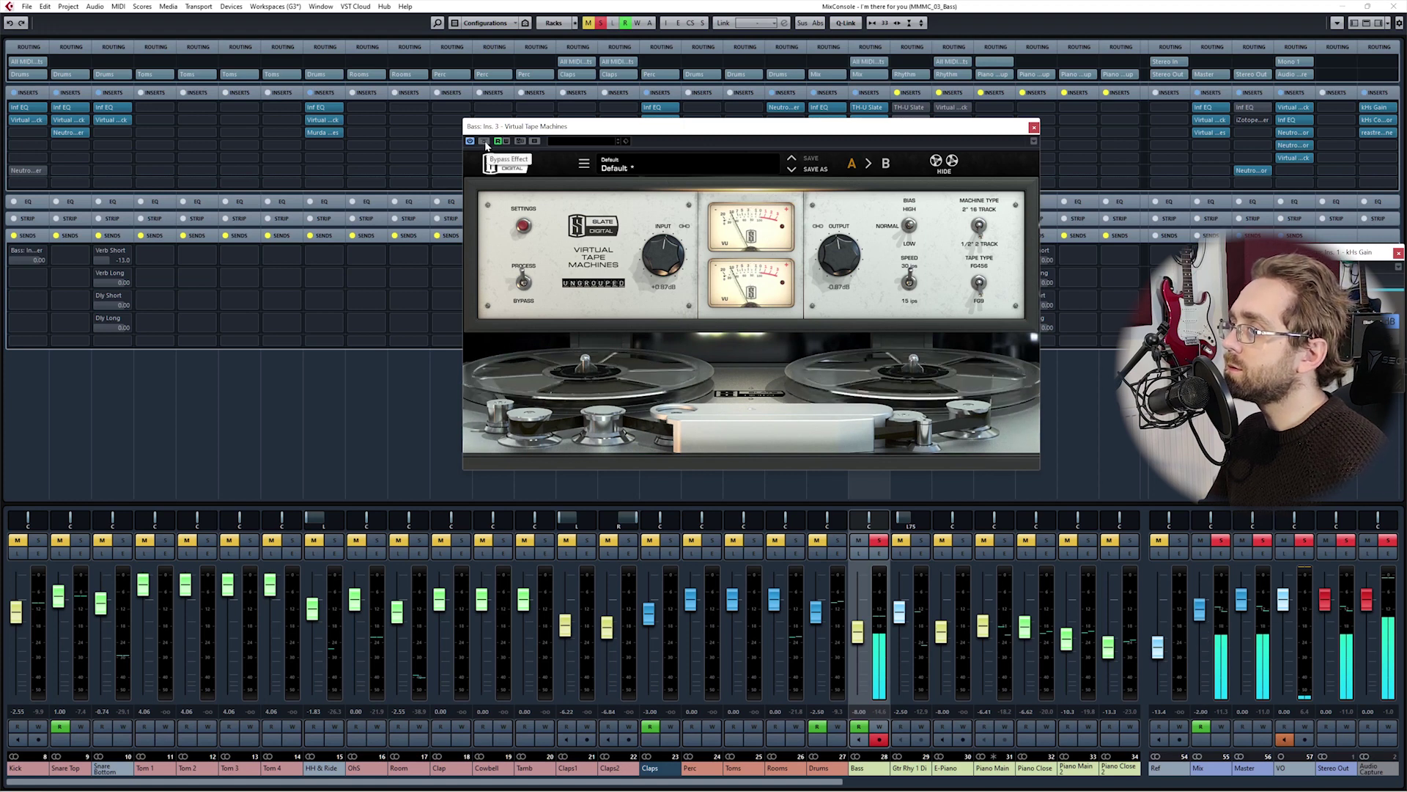
{"action": "left_click", "coordinate": [485, 142]}
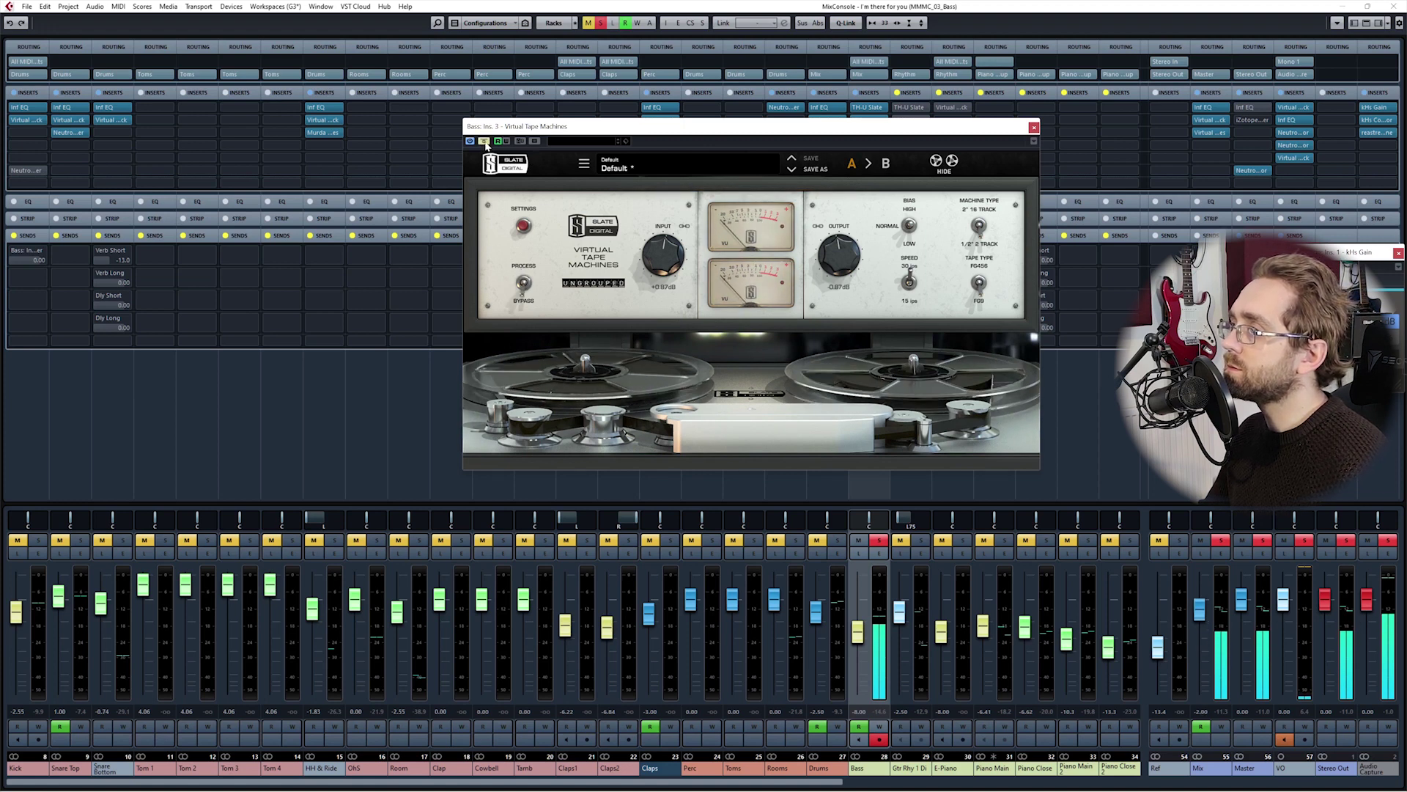
{"action": "left_click", "coordinate": [485, 142]}
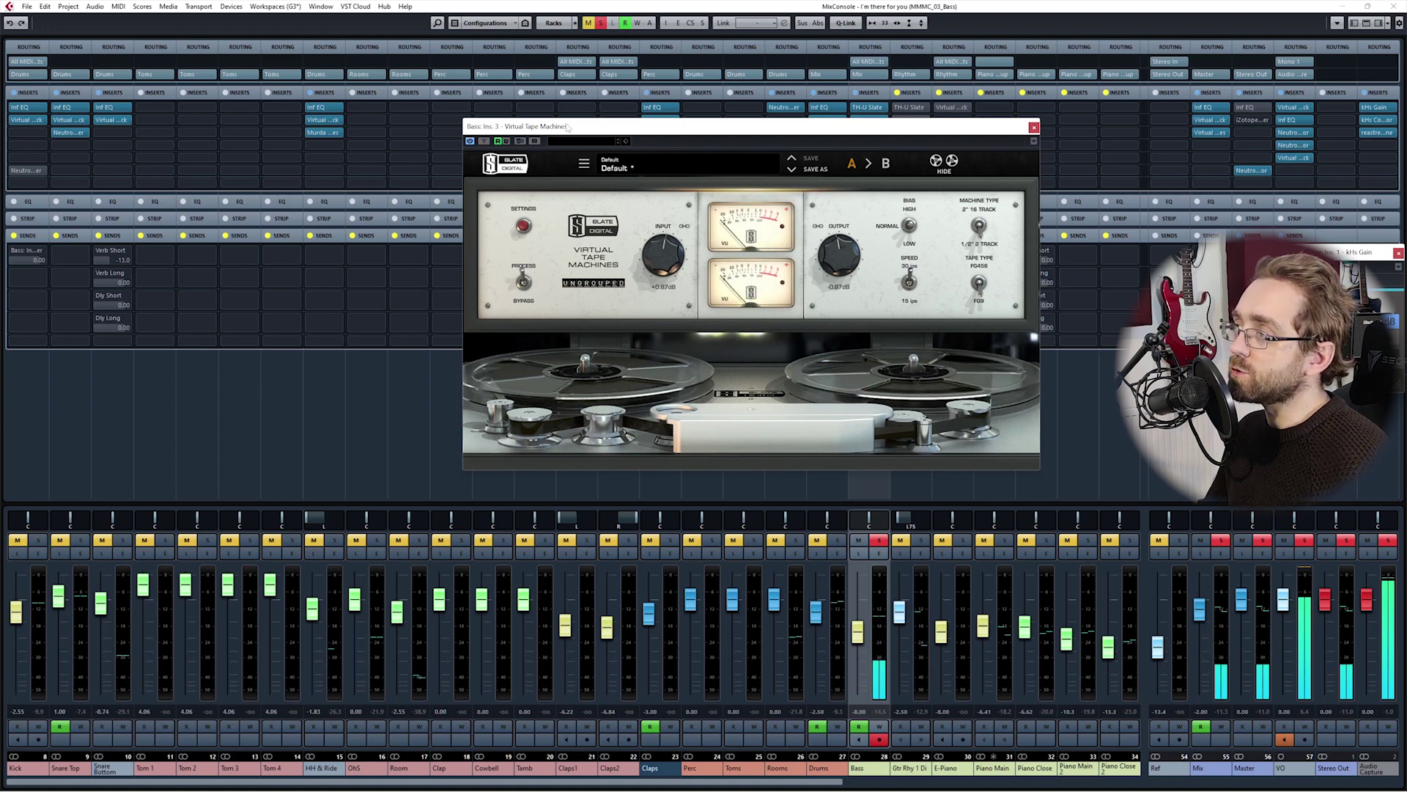
{"action": "left_click_drag", "start_coordinate": [567, 126], "coordinate": [456, 130]}
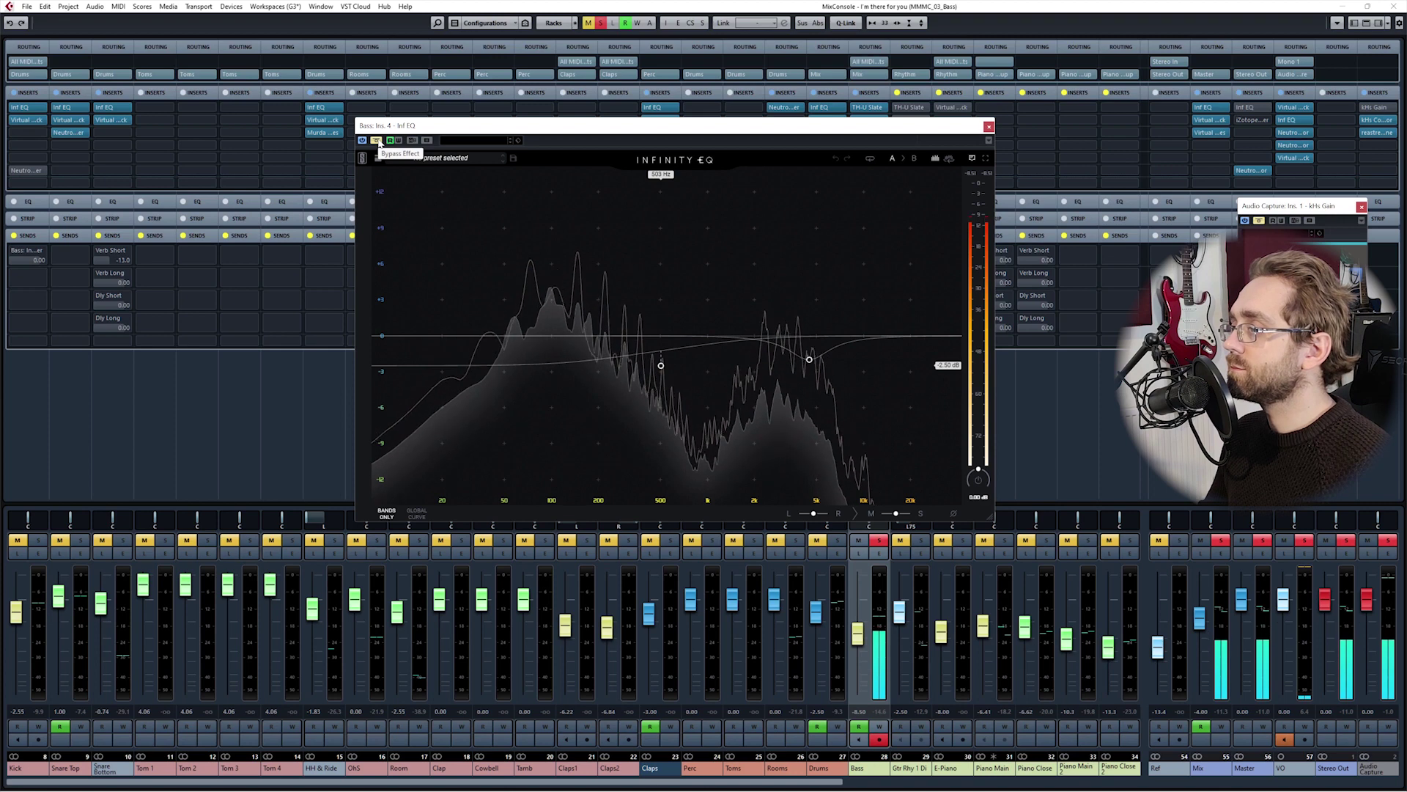
- Compare the bass with Infinity EQ bypassed and active, leaving it active, and take the Audio Capture channel's kHs Gain out of bypass
{"action": "left_click", "coordinate": [378, 141]}
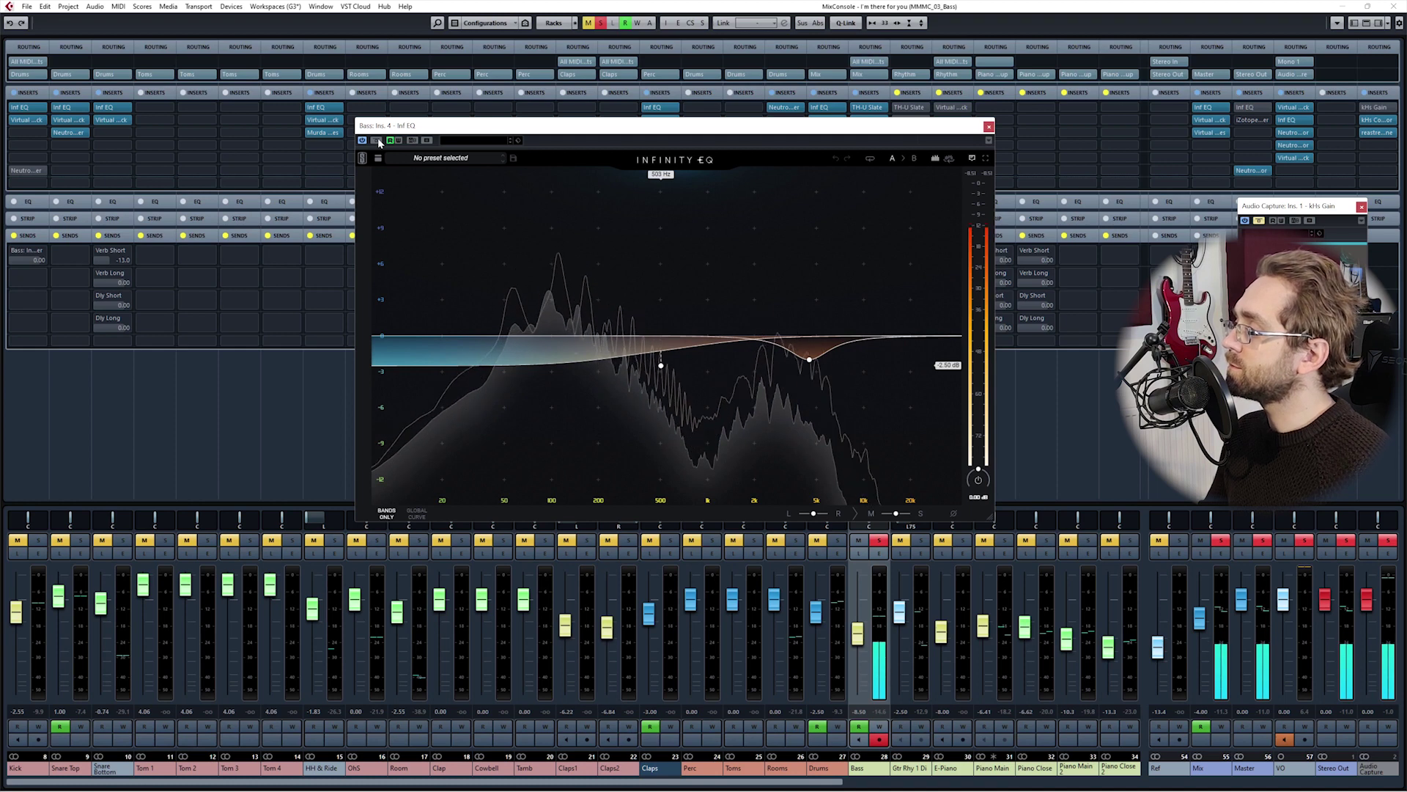
{"action": "left_click", "coordinate": [378, 140]}
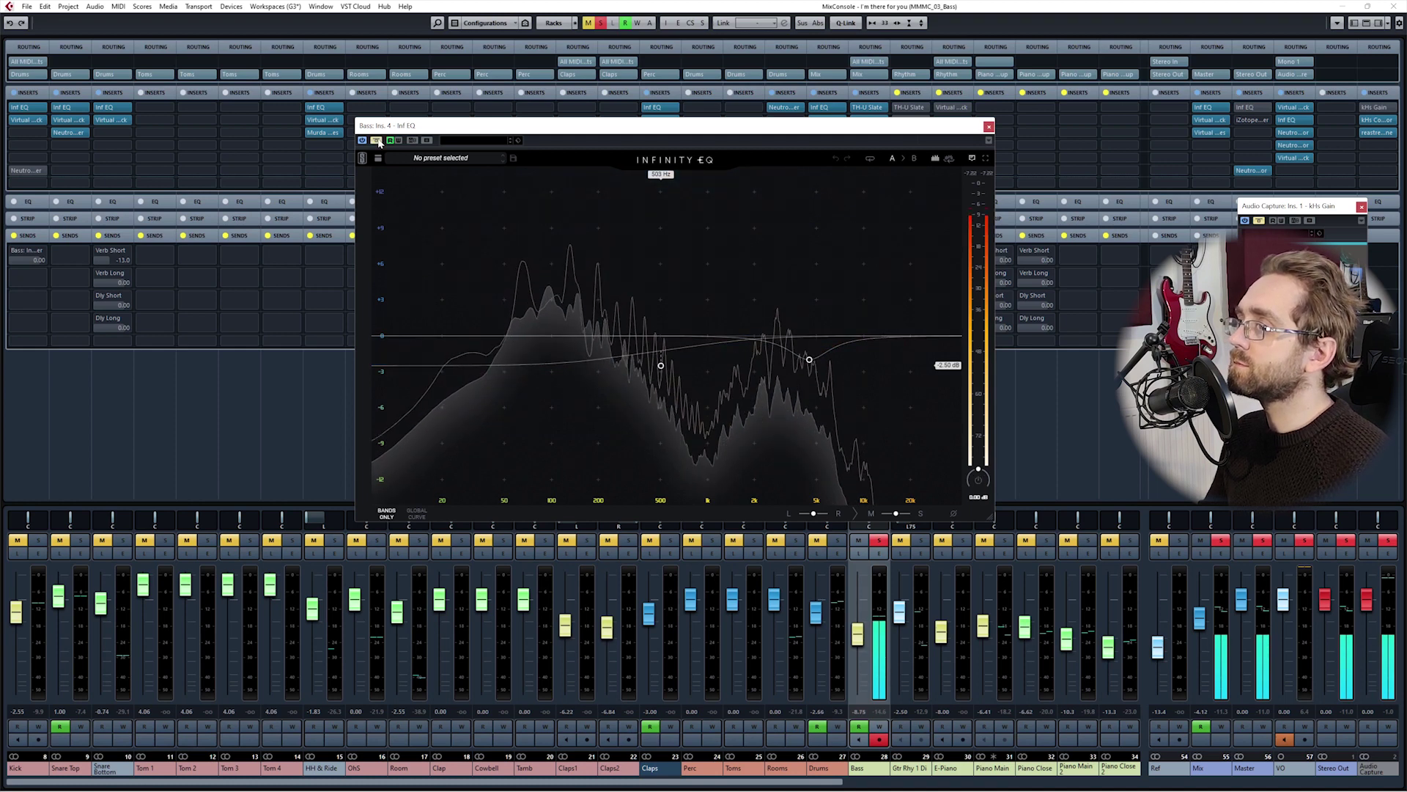
{"action": "left_click", "coordinate": [1260, 220]}
{"action": "left_click", "coordinate": [378, 140]}
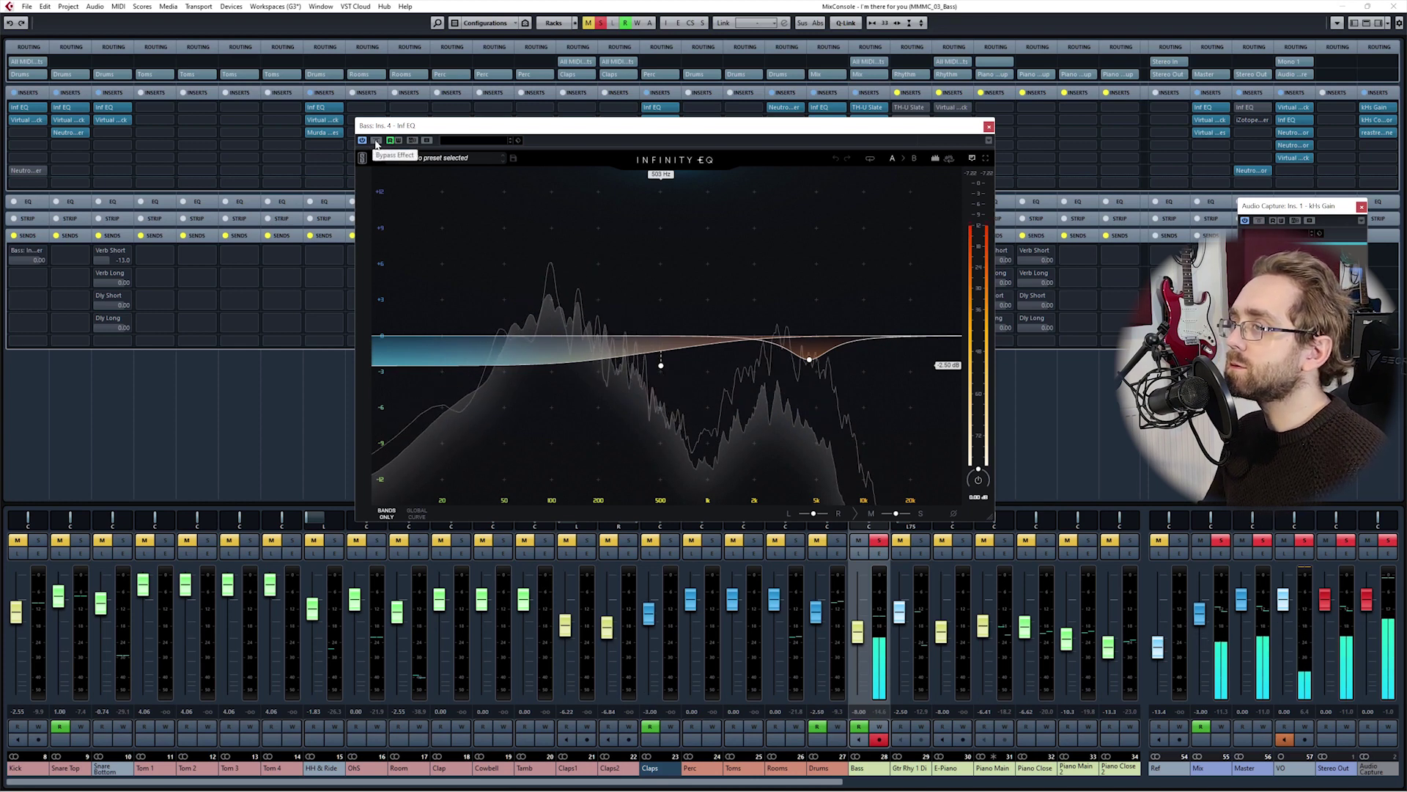
{"action": "left_click", "coordinate": [376, 141]}
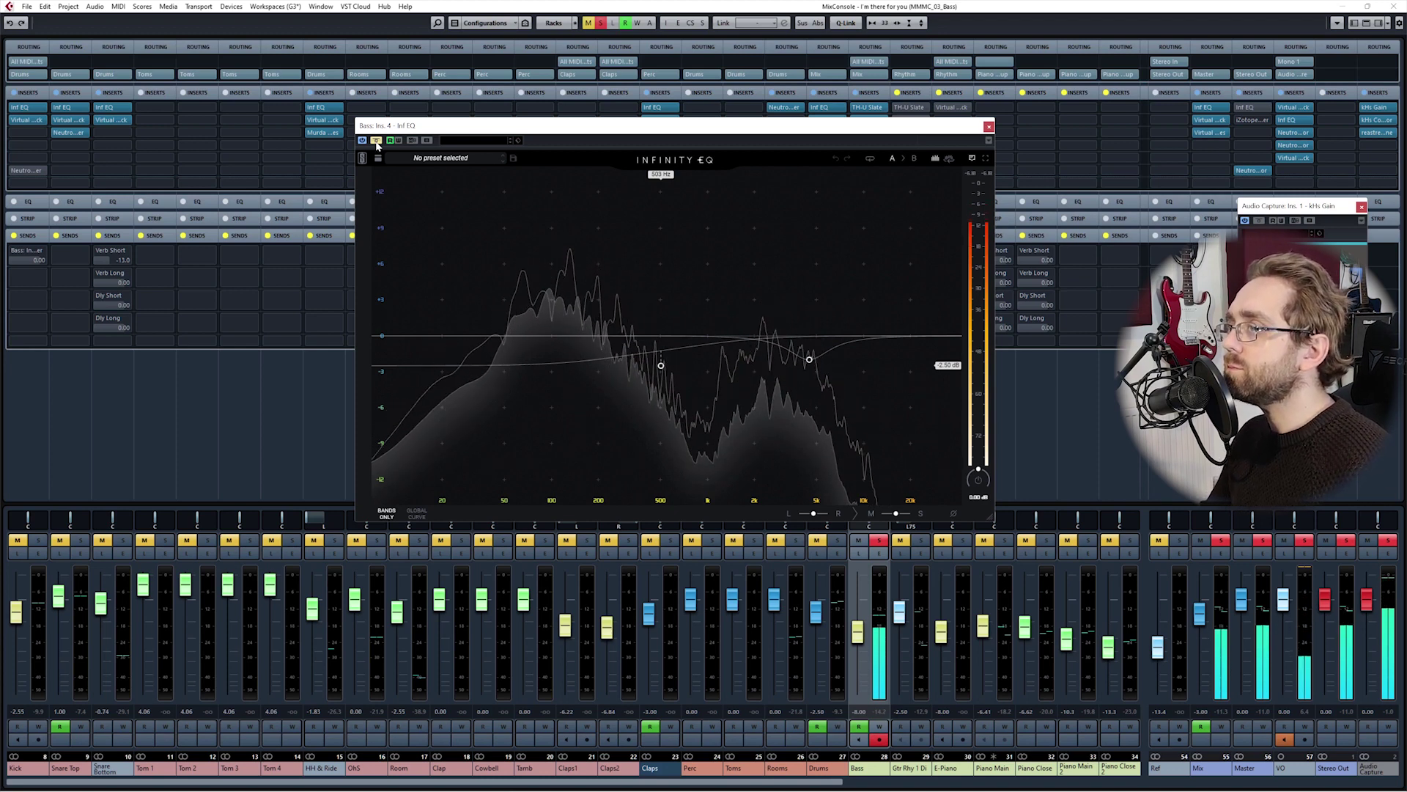
{"action": "left_click", "coordinate": [376, 140]}
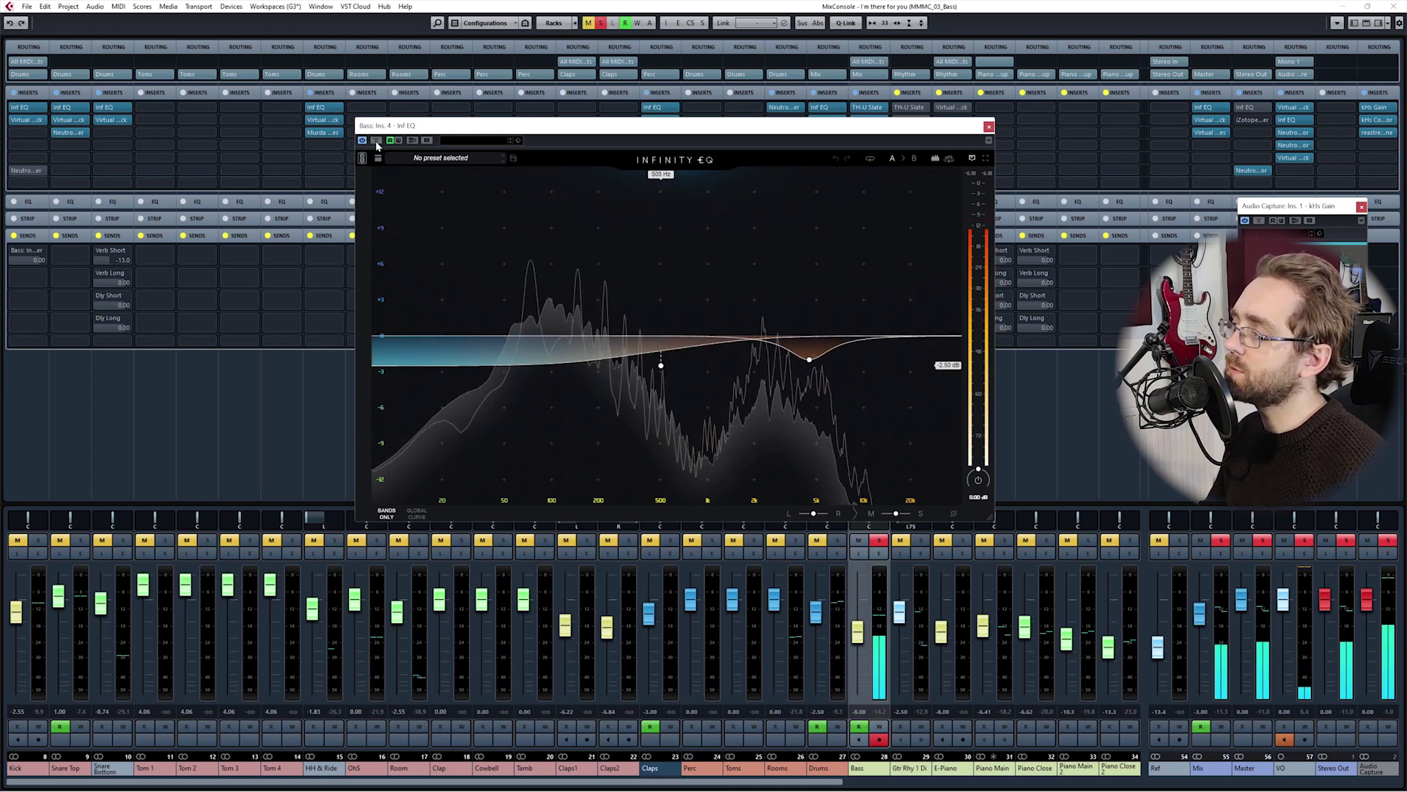
- Clear the channel solos to hear the full mix and bypass kHs Gain on the Audio Capture channel
{"action": "left_click_drag", "start_coordinate": [957, 134], "coordinate": [558, 148]}
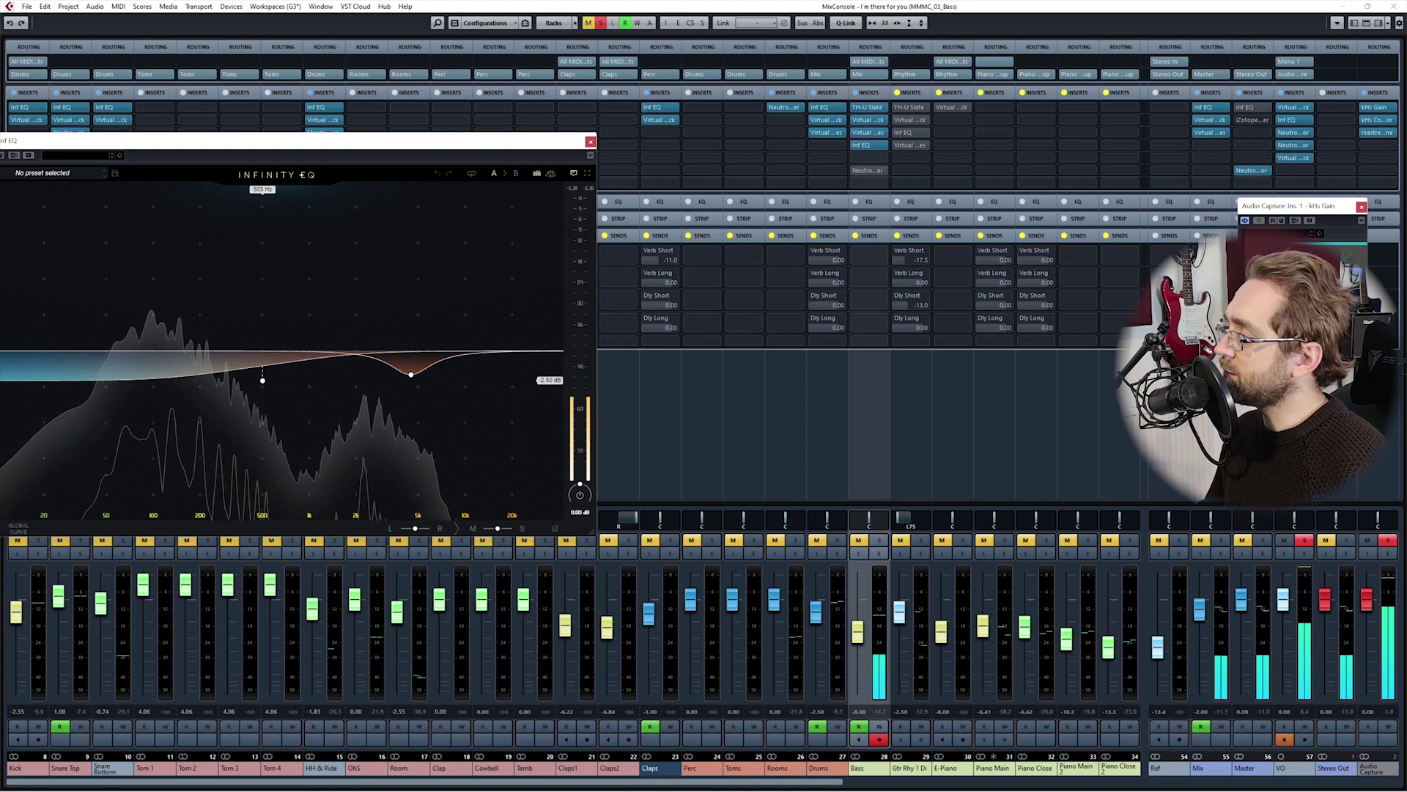
{"action": "left_click", "coordinate": [1305, 541]}
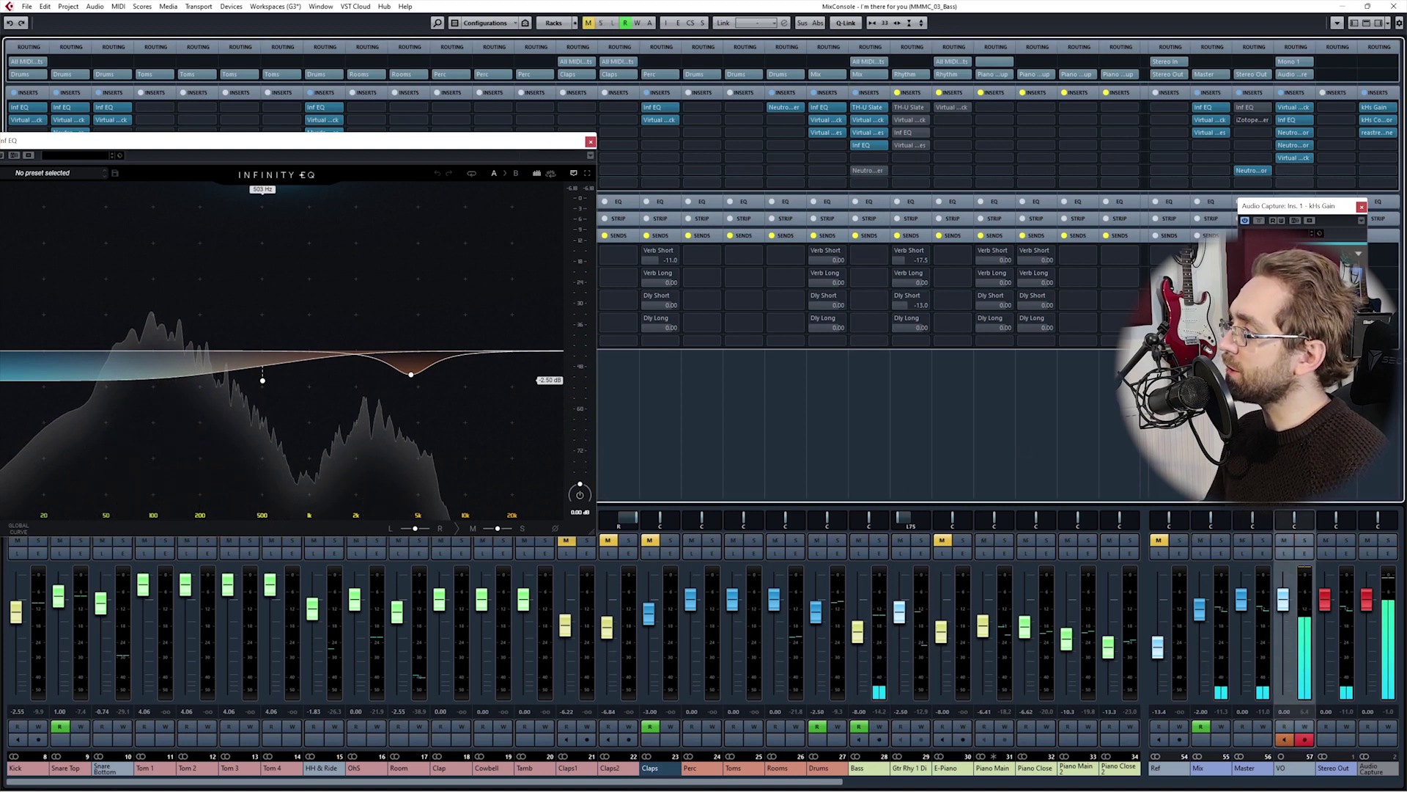
{"action": "left_click", "coordinate": [1259, 221]}
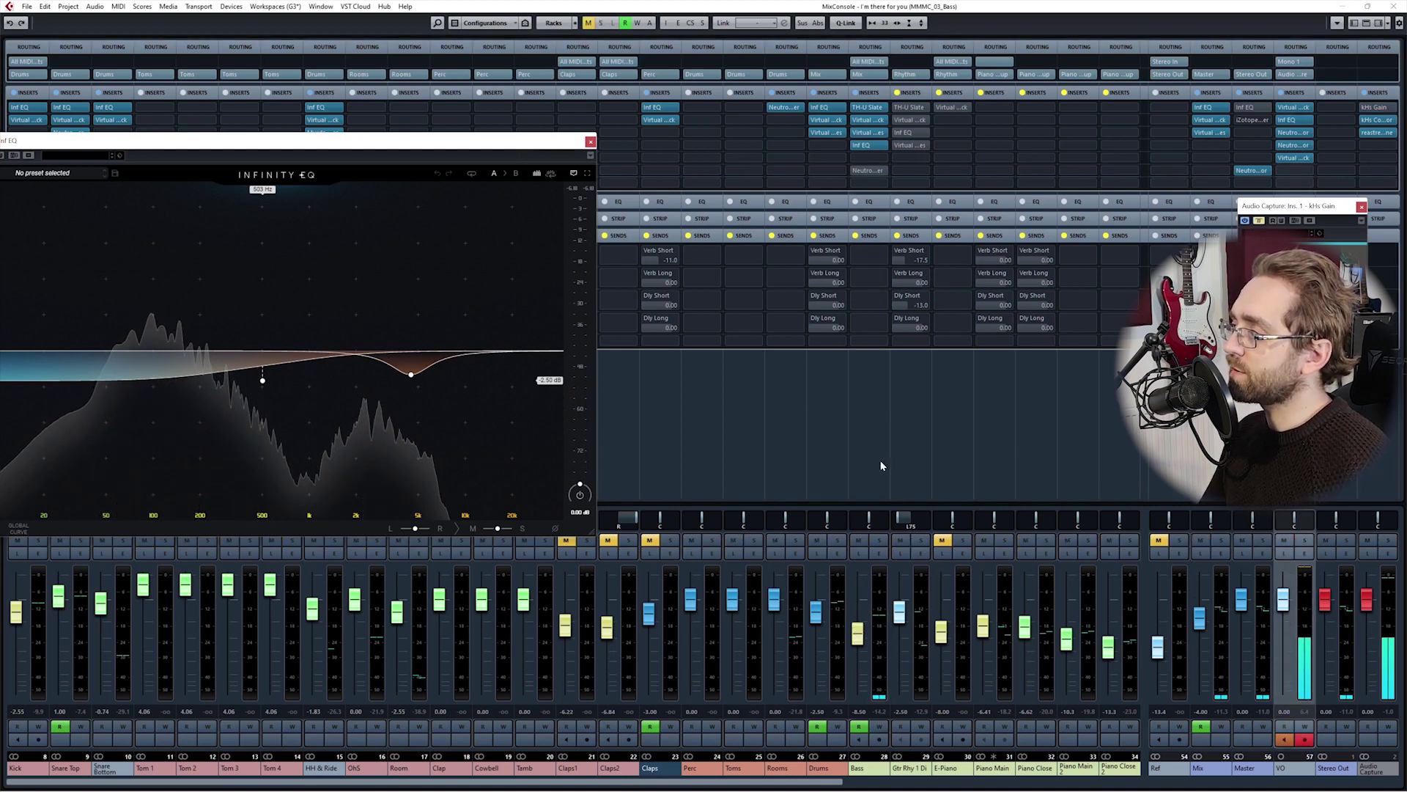
- Compare the bass's Infinity EQ bypassed and active during playback of the full mix, leaving it active
{"action": "left_click_drag", "start_coordinate": [242, 141], "coordinate": [664, 140]}
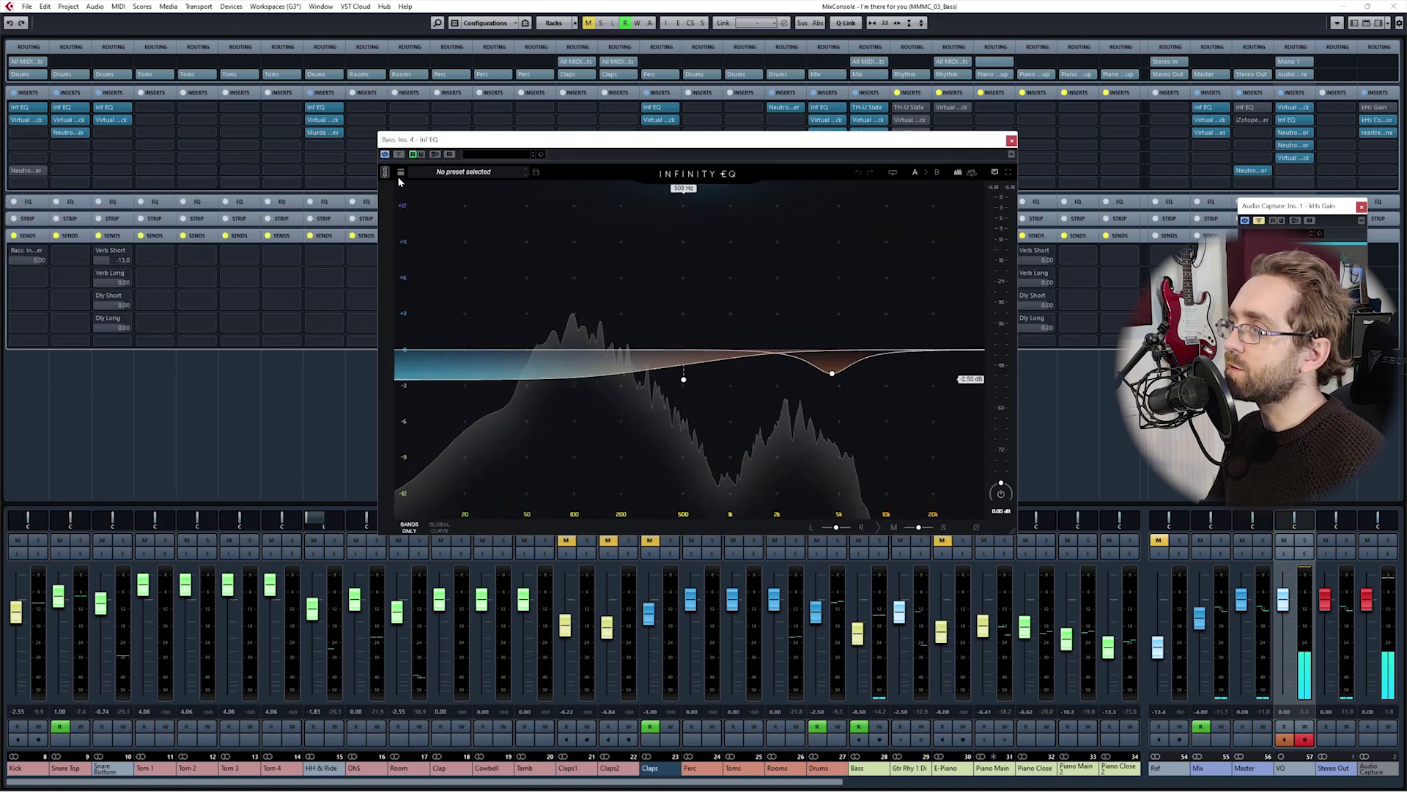
{"action": "left_click", "coordinate": [396, 154]}
{"action": "key", "text": "space"}
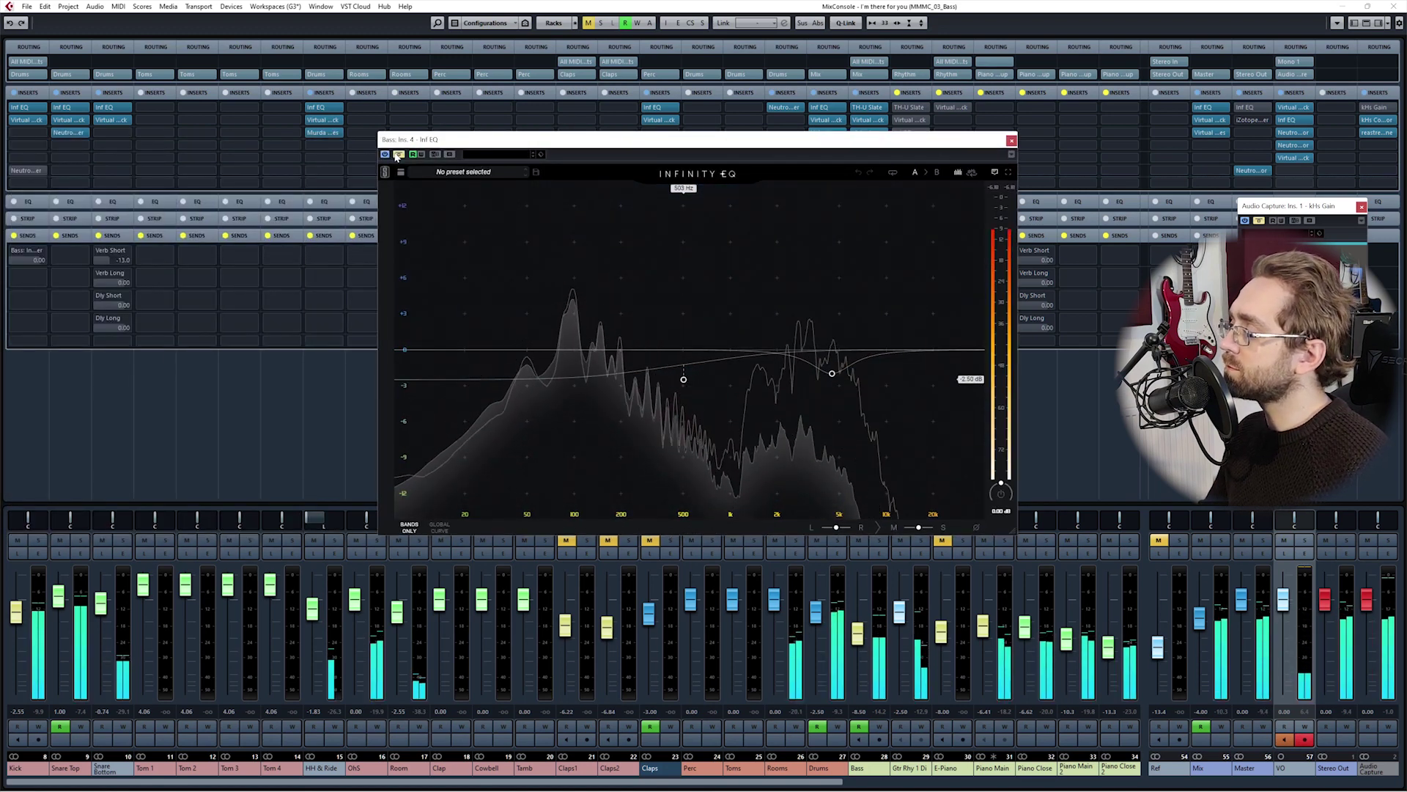
{"action": "left_click", "coordinate": [398, 154]}
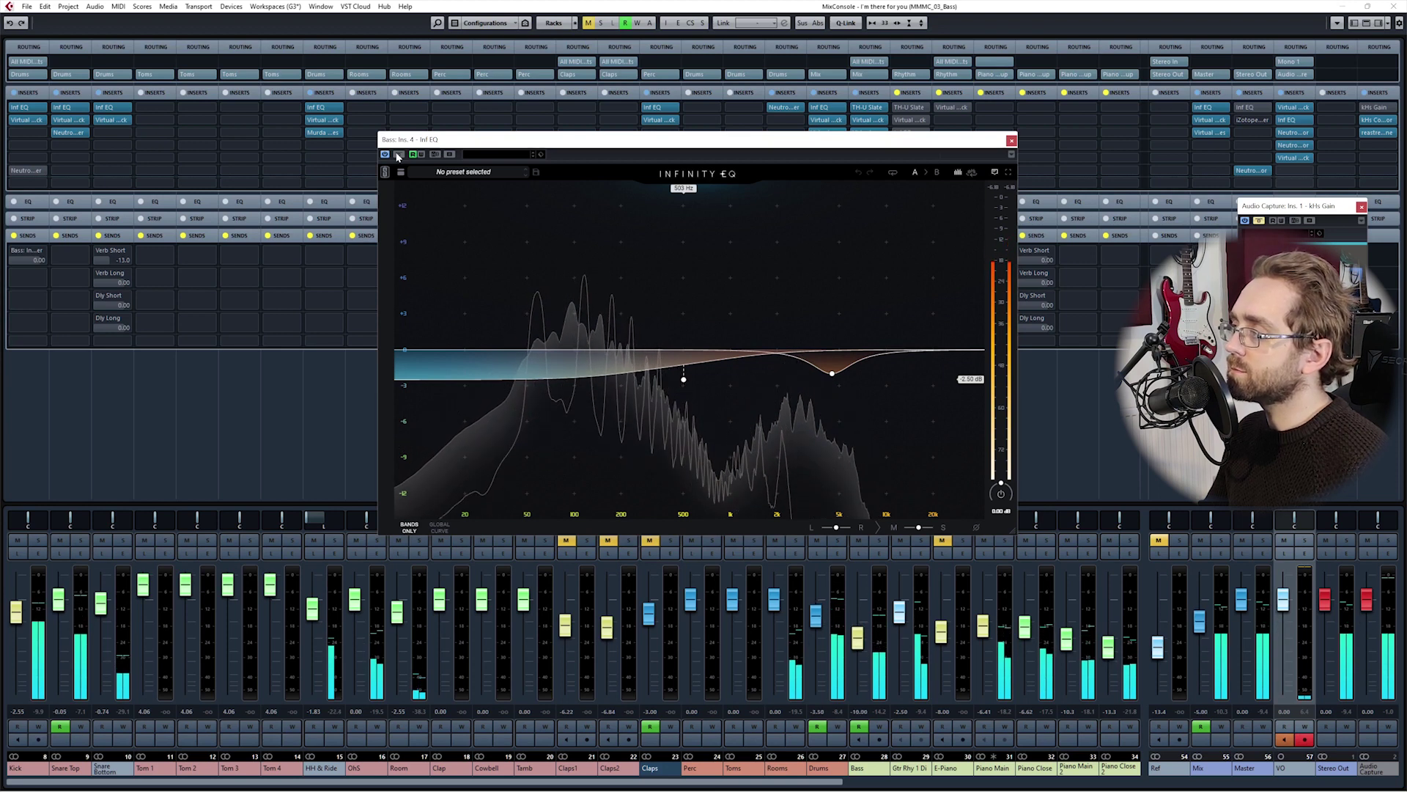
{"action": "left_click", "coordinate": [398, 155]}
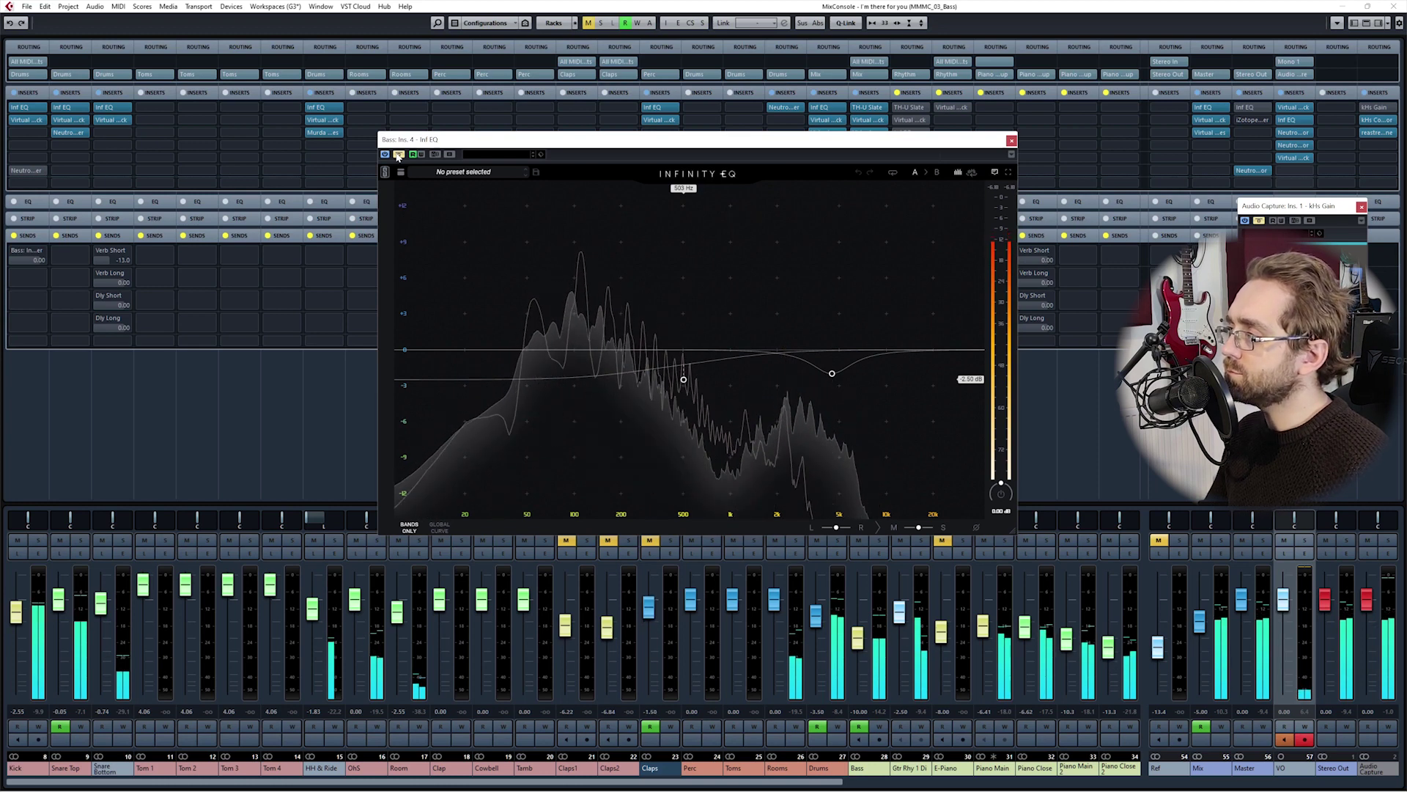
{"action": "left_click", "coordinate": [398, 155]}
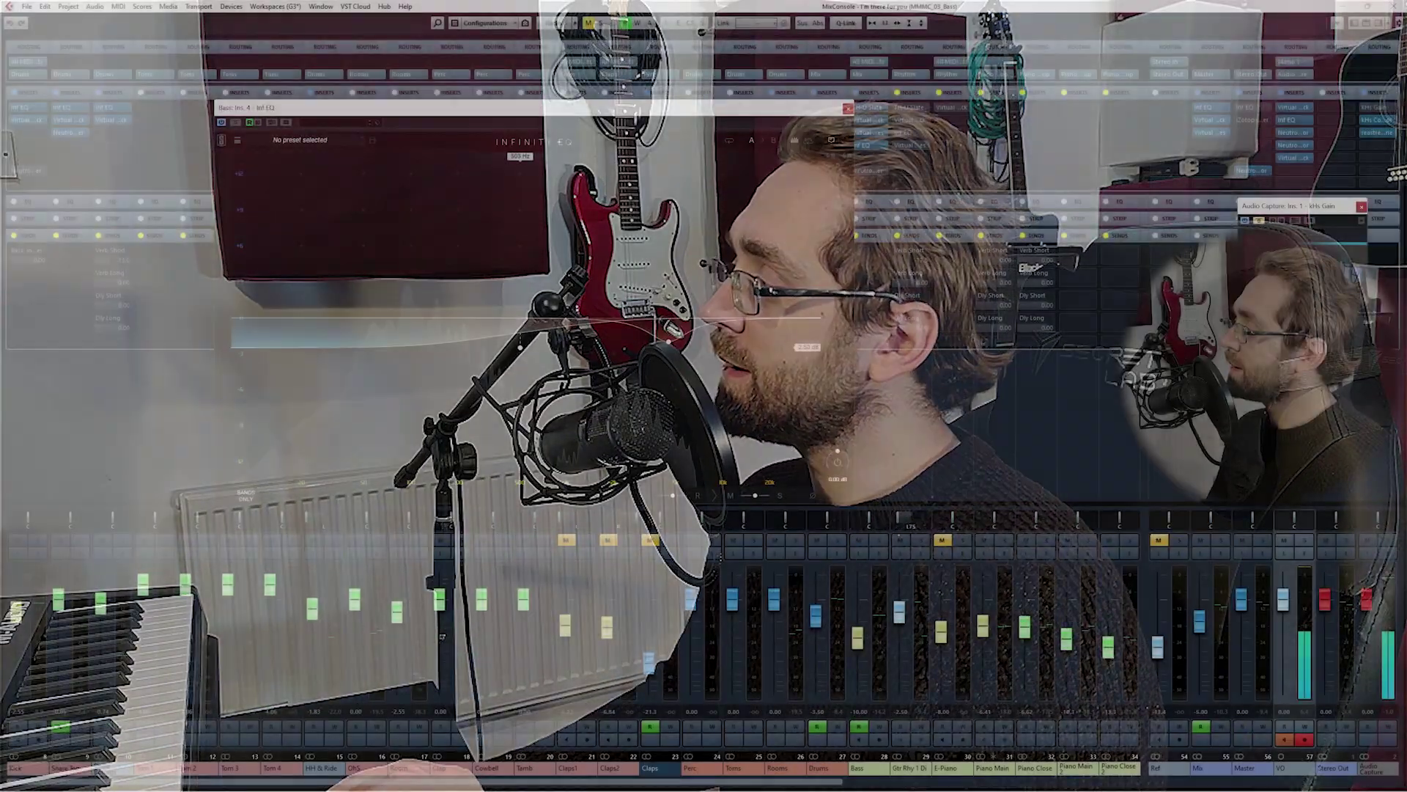
- Solo the Bass channel and shift its Infinity EQ window clear of the channel's inserts
{"action": "key", "text": "s"}
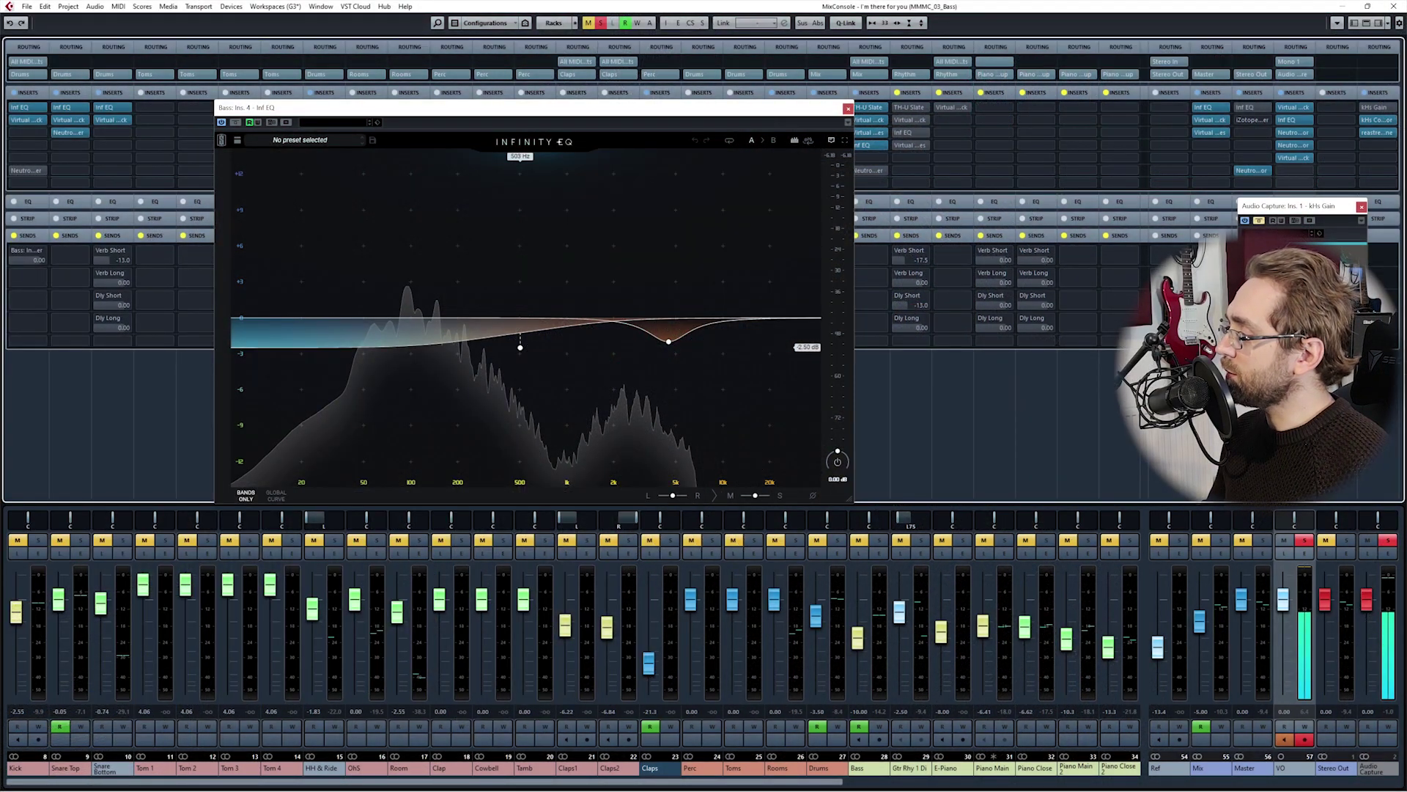
{"action": "left_click", "coordinate": [865, 441]}
{"action": "left_click_drag", "start_coordinate": [708, 105], "coordinate": [664, 101]}
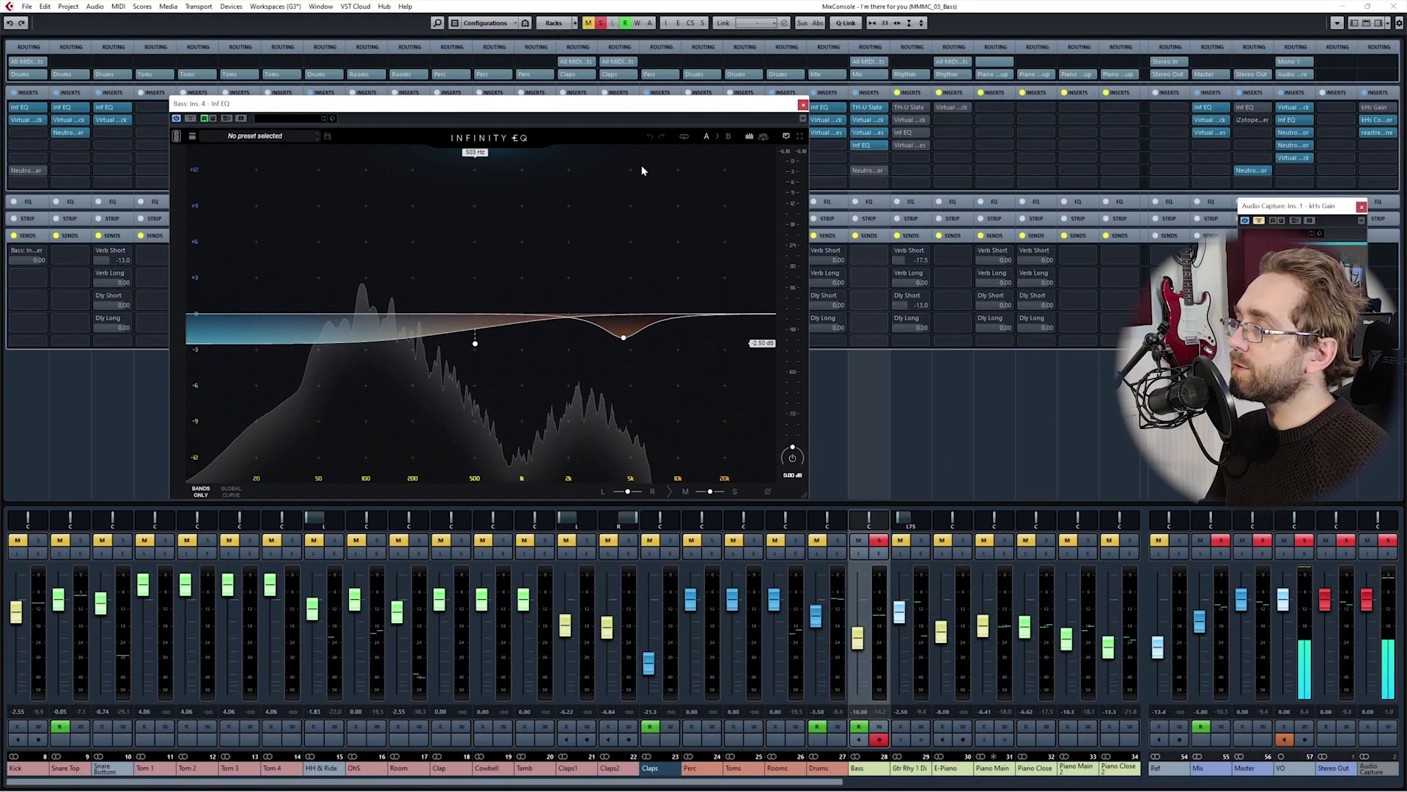
- Audition Infinity EQ's upper-frequency cut, Band2, by soloing and unsoloing it during bass playback, leaving its solo off
{"action": "left_click", "coordinate": [623, 338]}
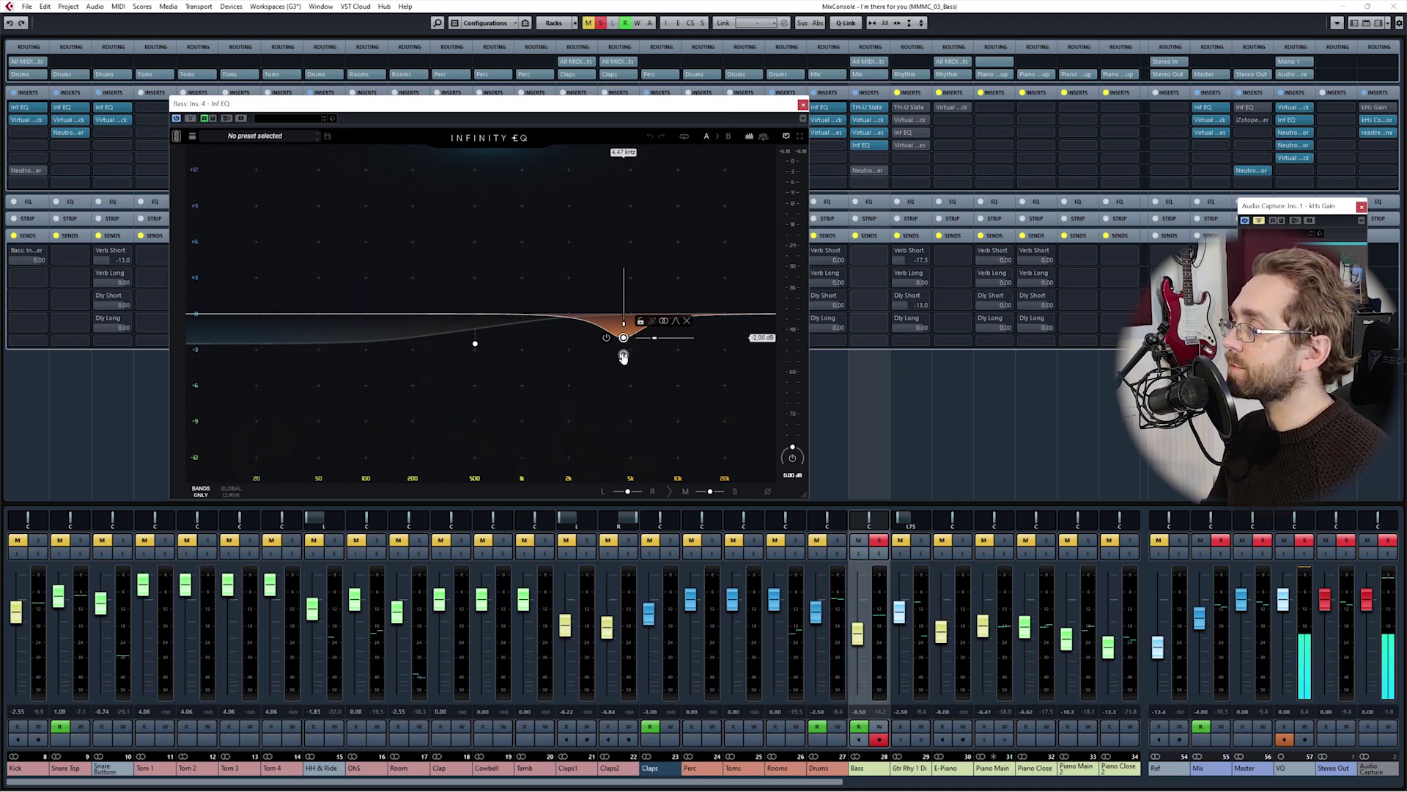
{"action": "left_click", "coordinate": [623, 354]}
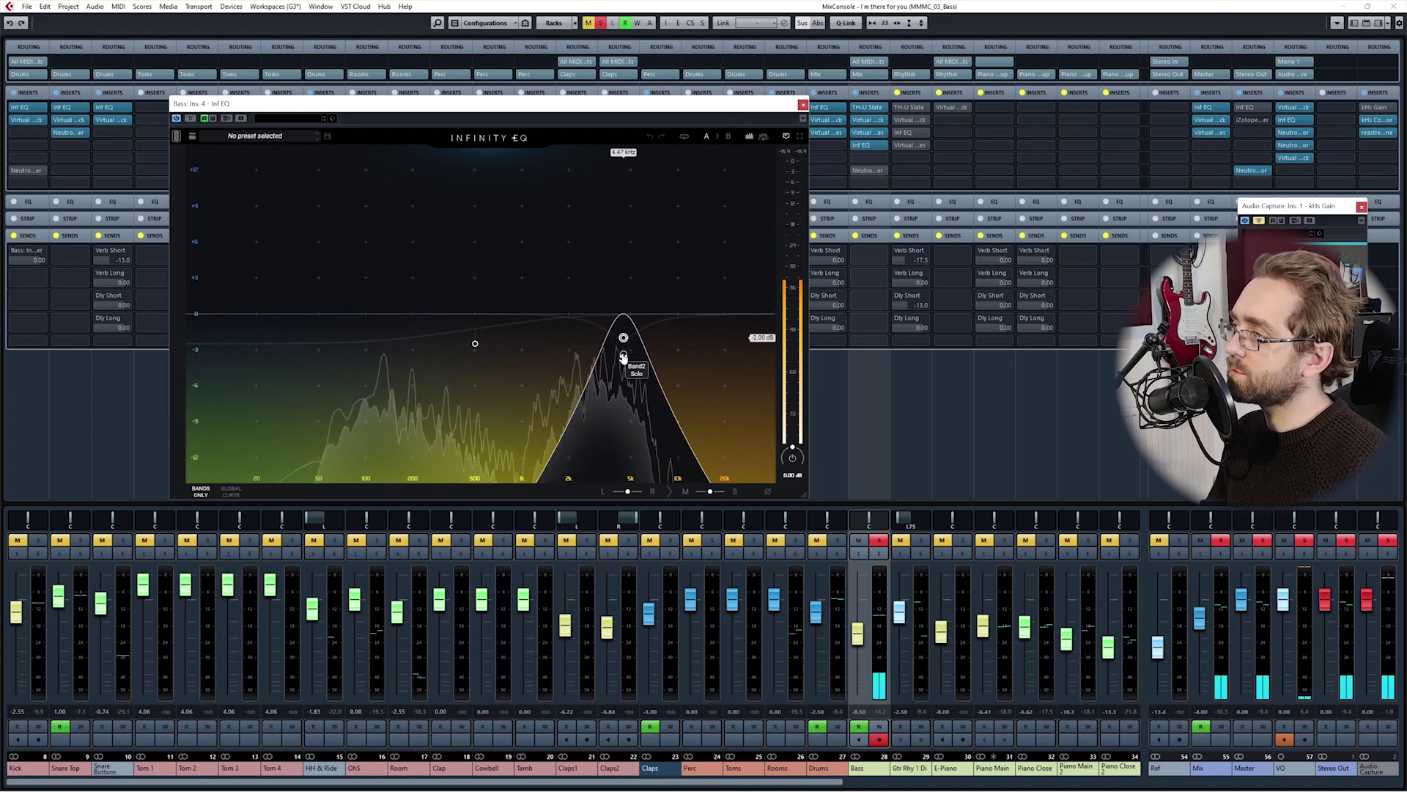
{"action": "left_click", "coordinate": [623, 357]}
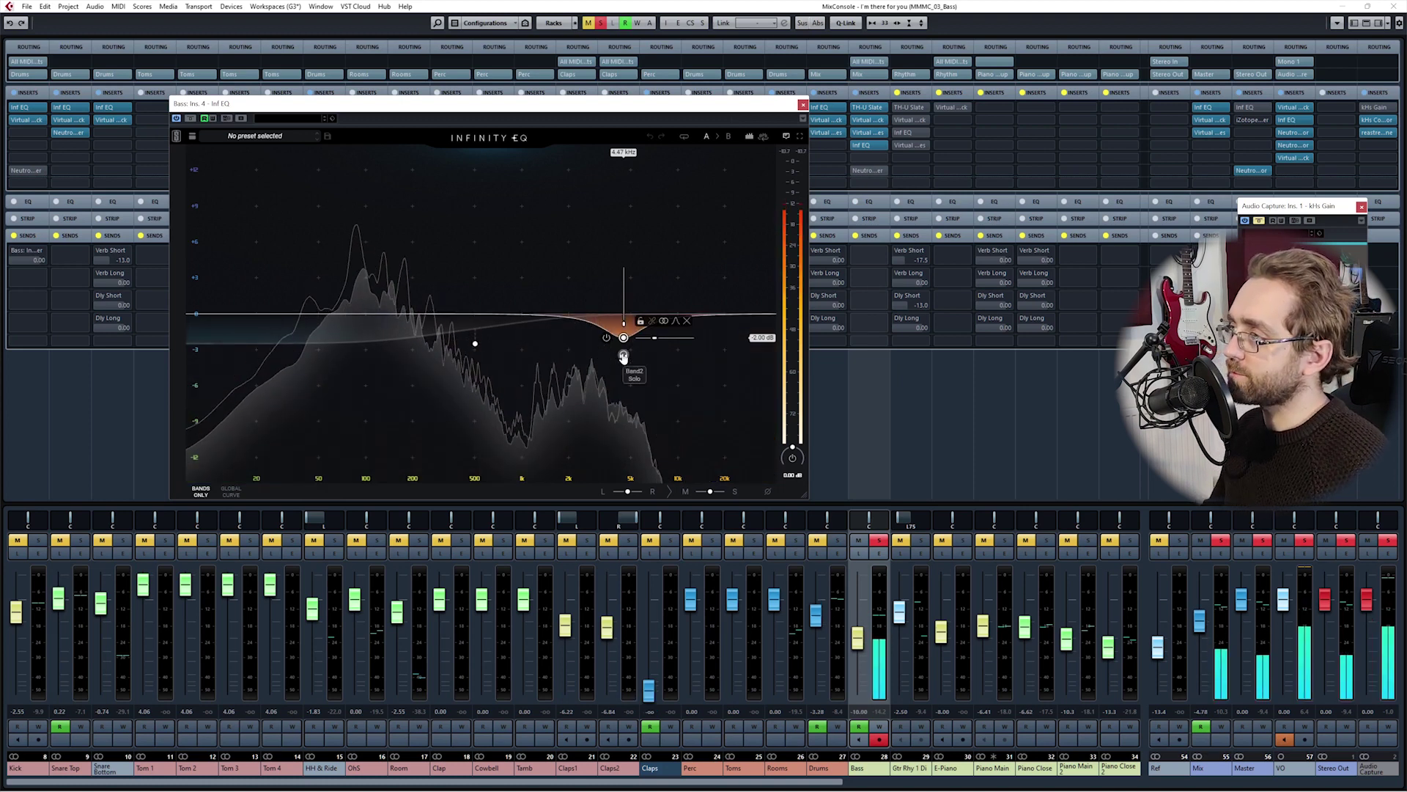
{"action": "left_click", "coordinate": [623, 357]}
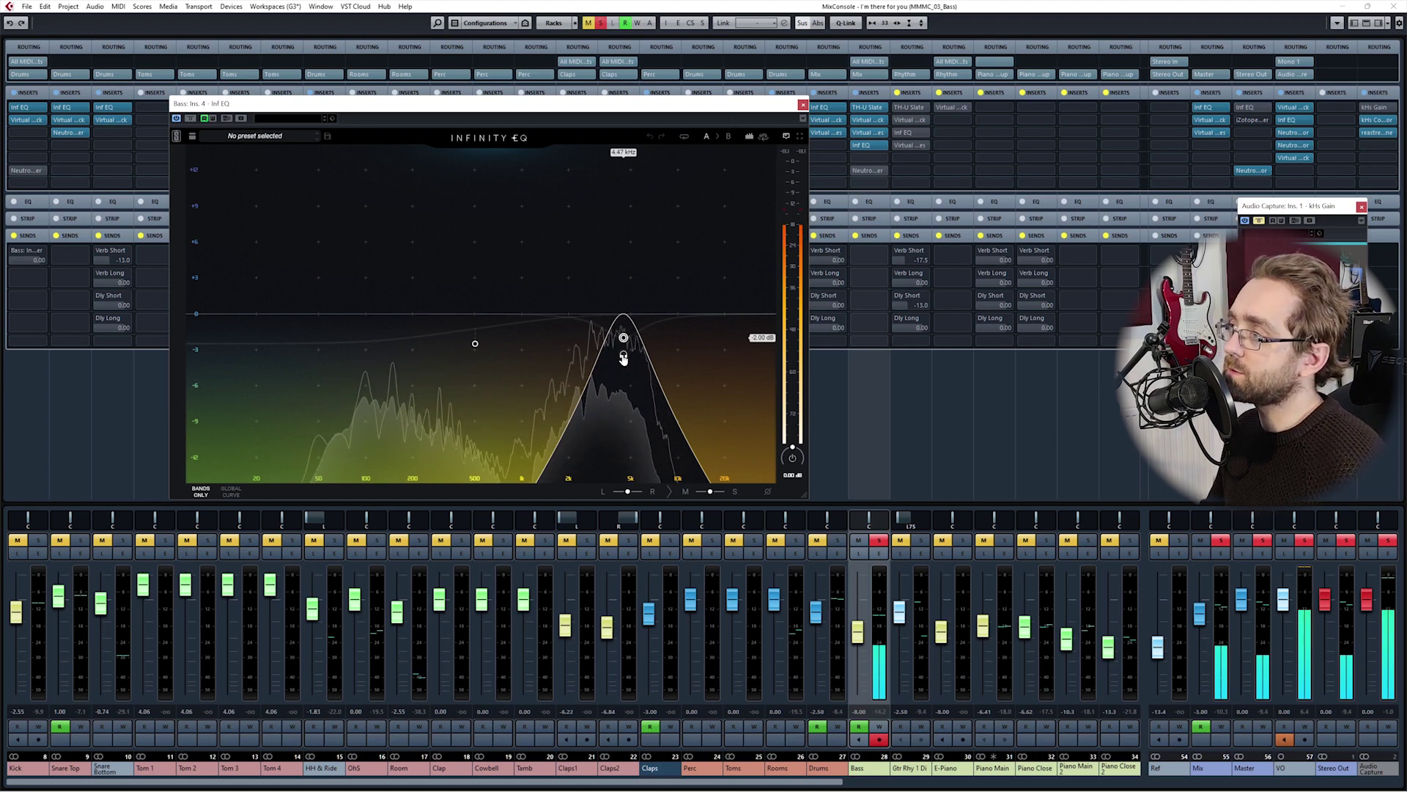
{"action": "left_click", "coordinate": [623, 357]}
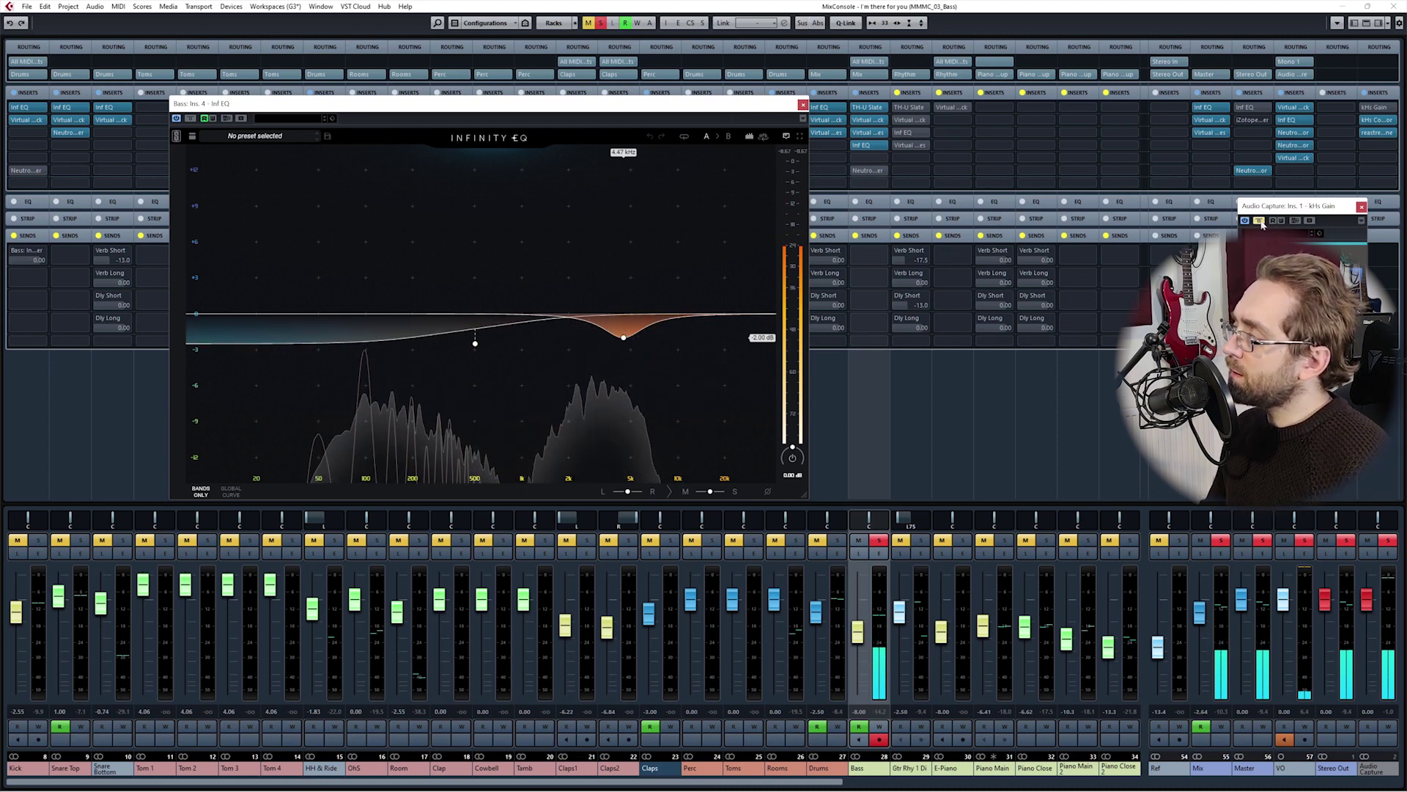
- Close the kHs Gain window, point out the bass EQ's bands, and close the Infinity EQ window
{"action": "left_click", "coordinate": [1362, 207]}
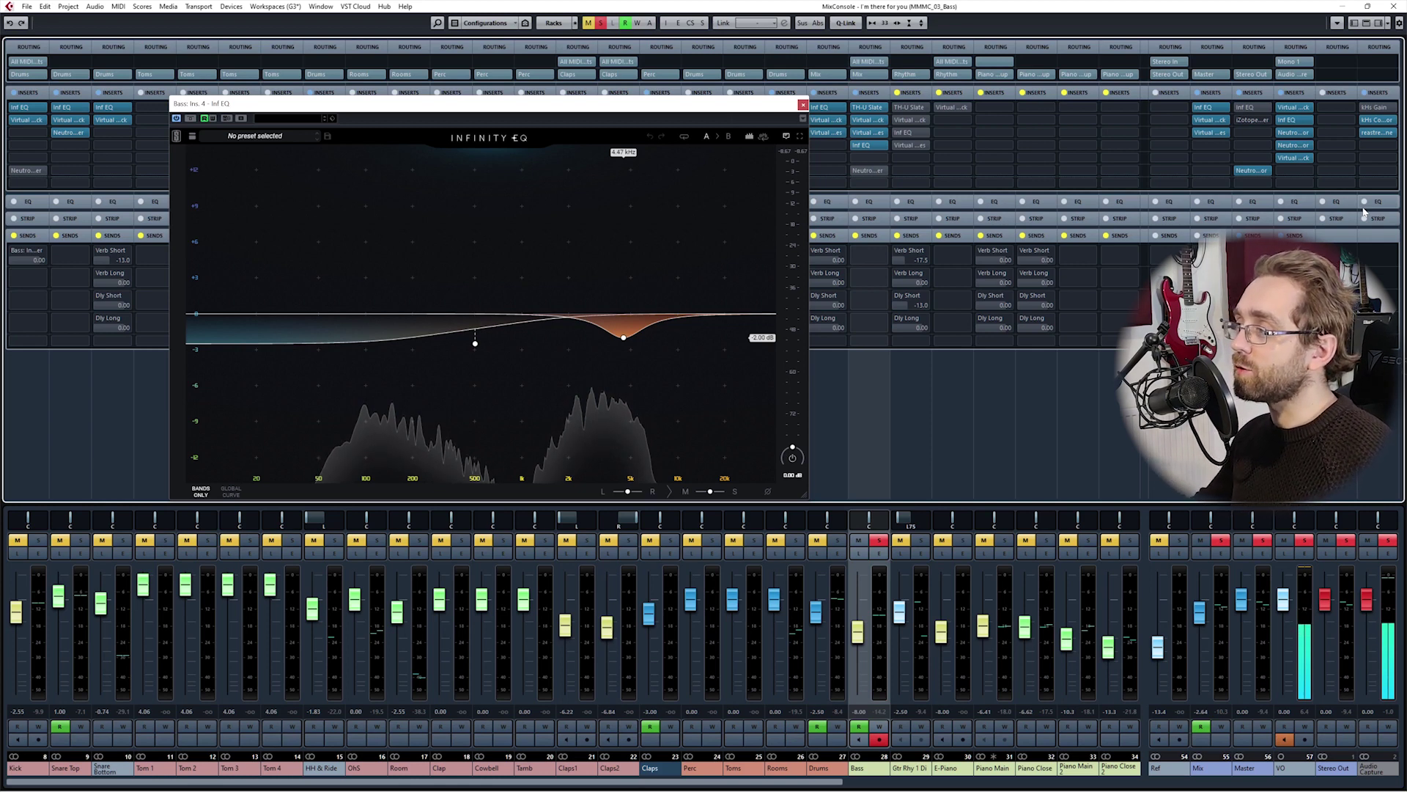
{"action": "left_click", "coordinate": [624, 338]}
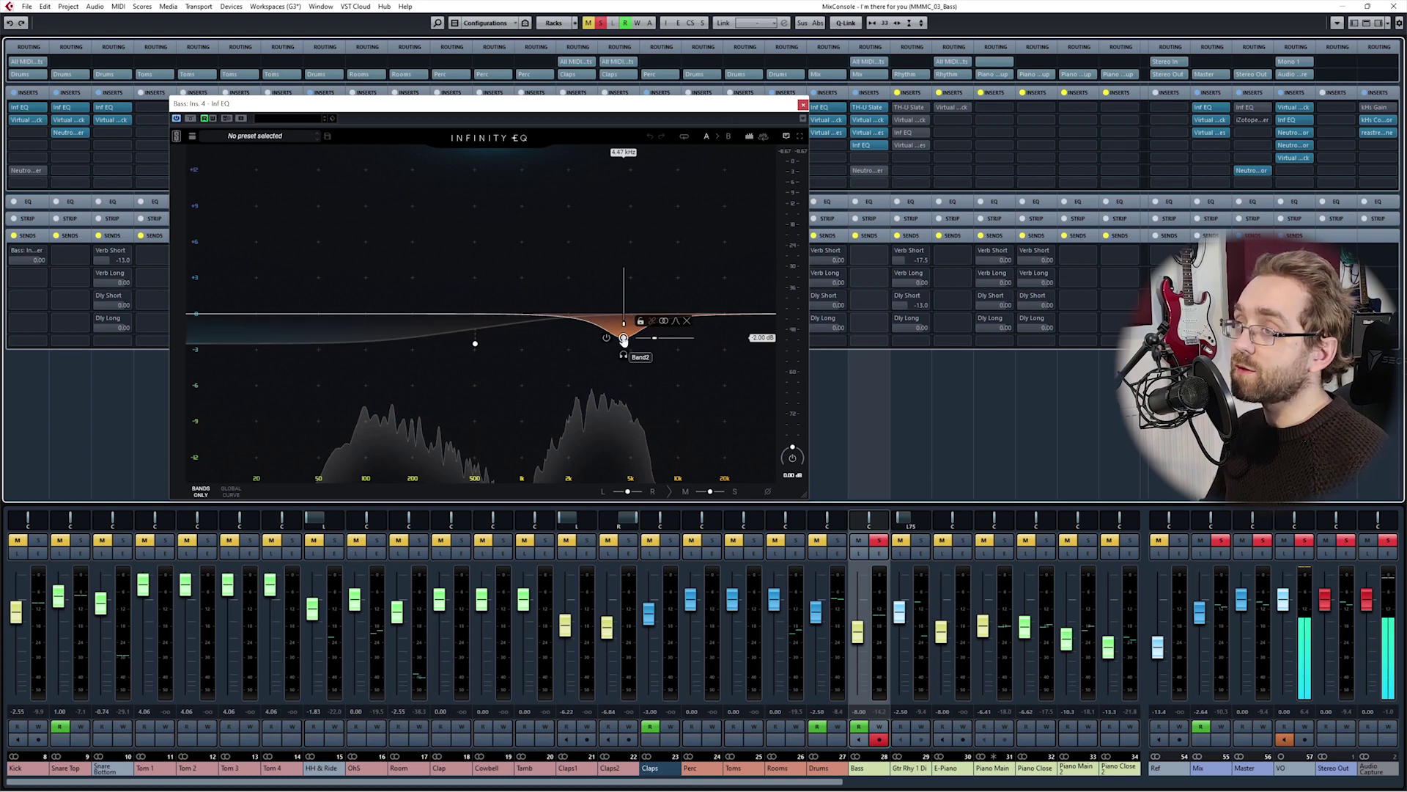
{"action": "left_click_drag", "start_coordinate": [723, 385], "coordinate": [224, 238]}
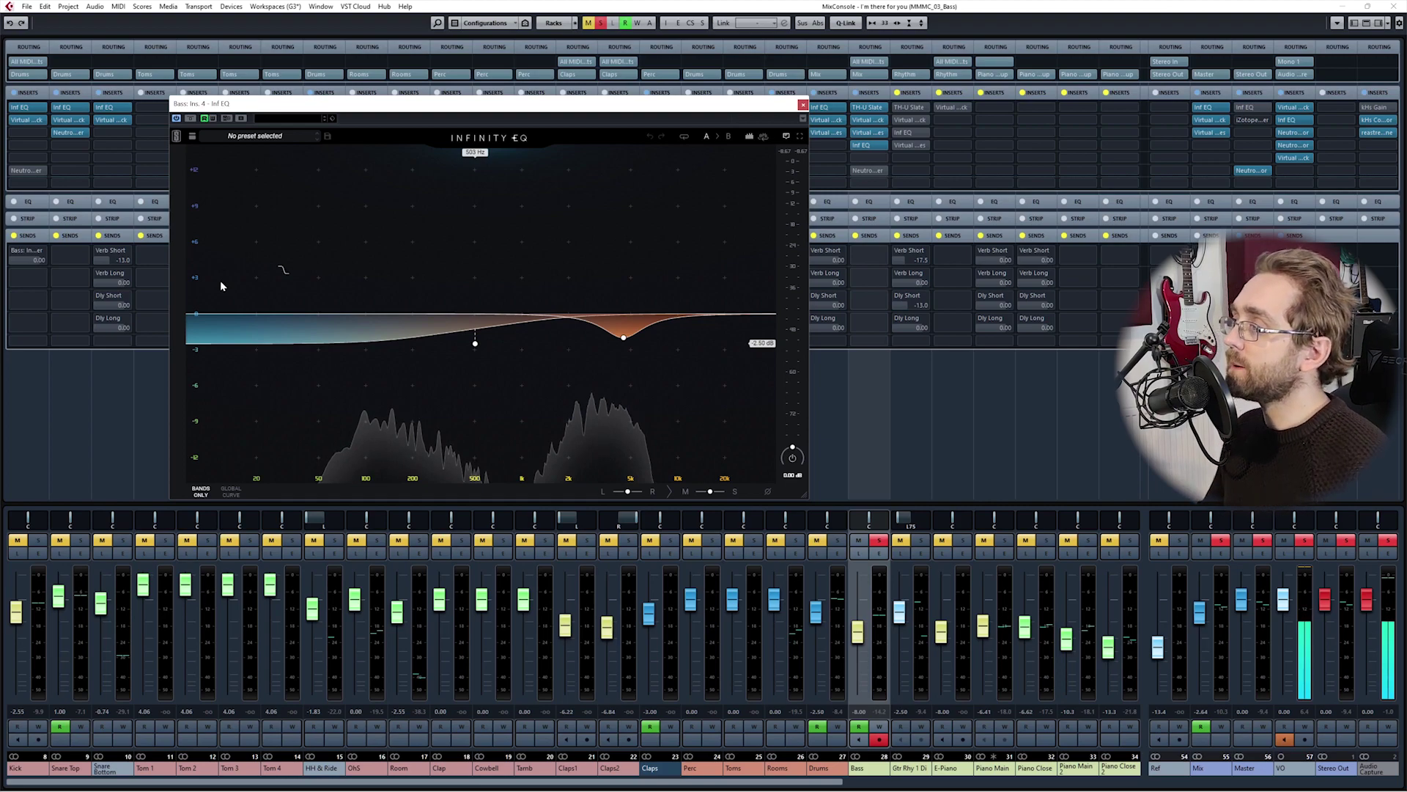
{"action": "left_click", "coordinate": [802, 106]}
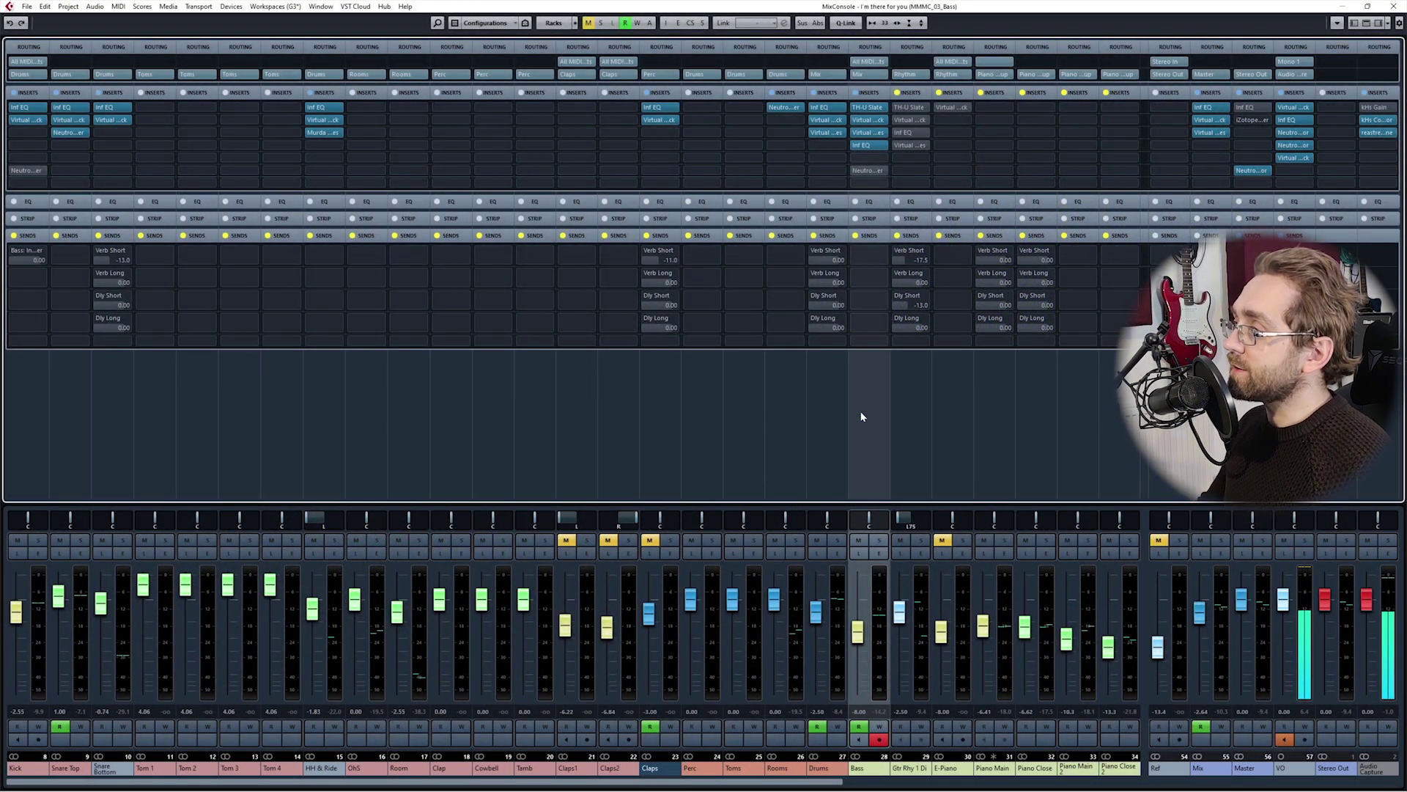
- Compare the Bass channel's whole insert chain bypassed and active during full-mix playback, leaving the inserts active
{"action": "left_click", "coordinate": [857, 93]}
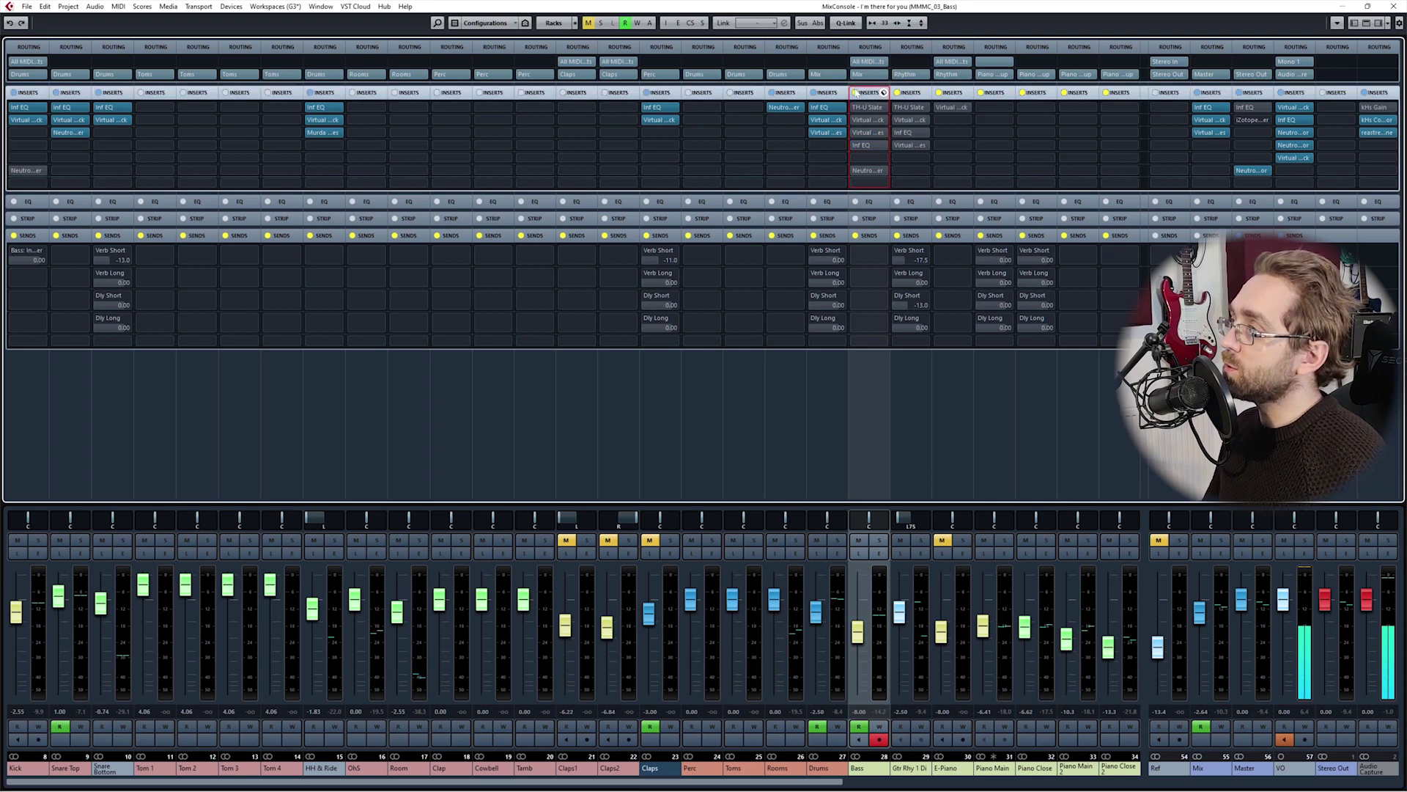
{"action": "left_click", "coordinate": [857, 93]}
{"action": "left_click", "coordinate": [857, 93]}
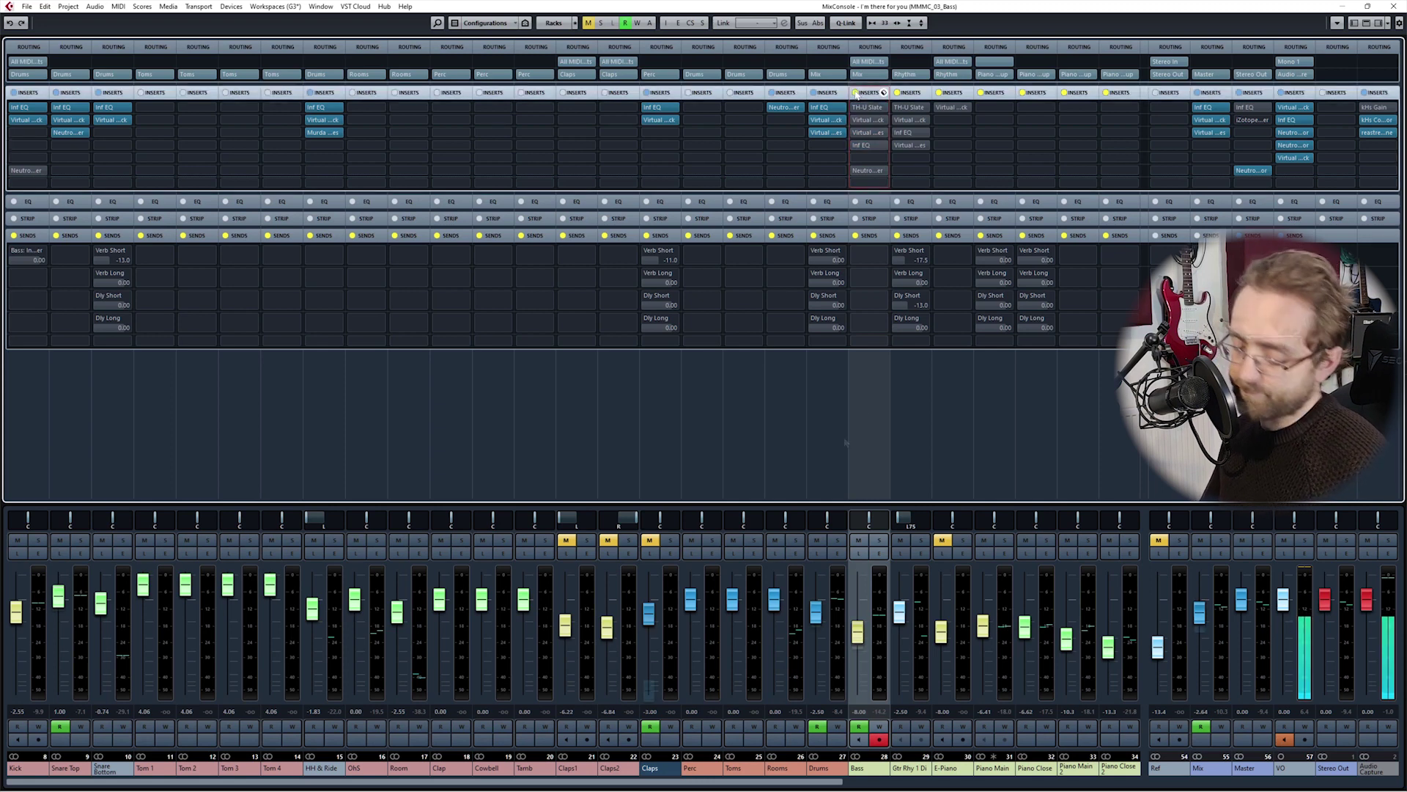
{"action": "key", "text": "1"}
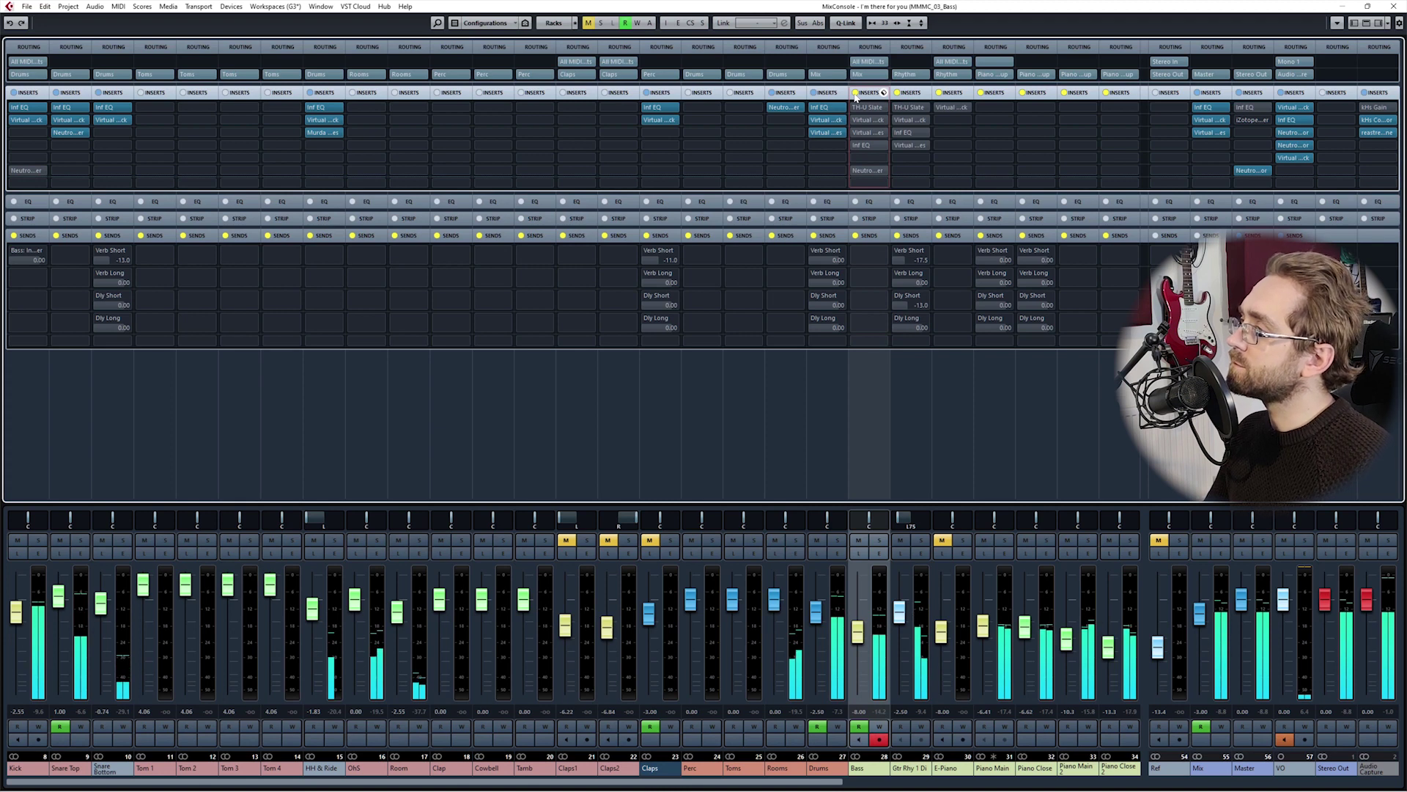
{"action": "left_click", "coordinate": [856, 93]}
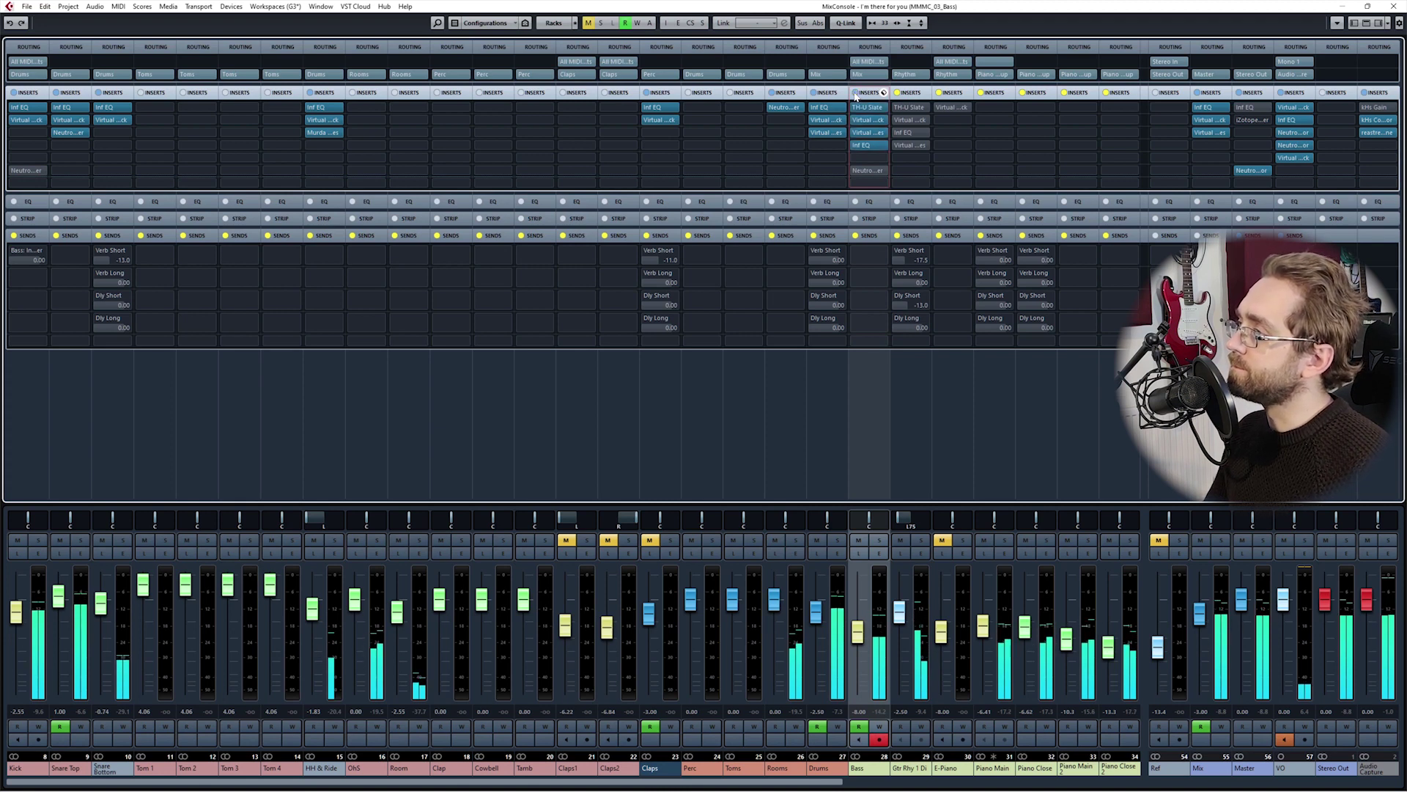
{"action": "left_click", "coordinate": [856, 93]}
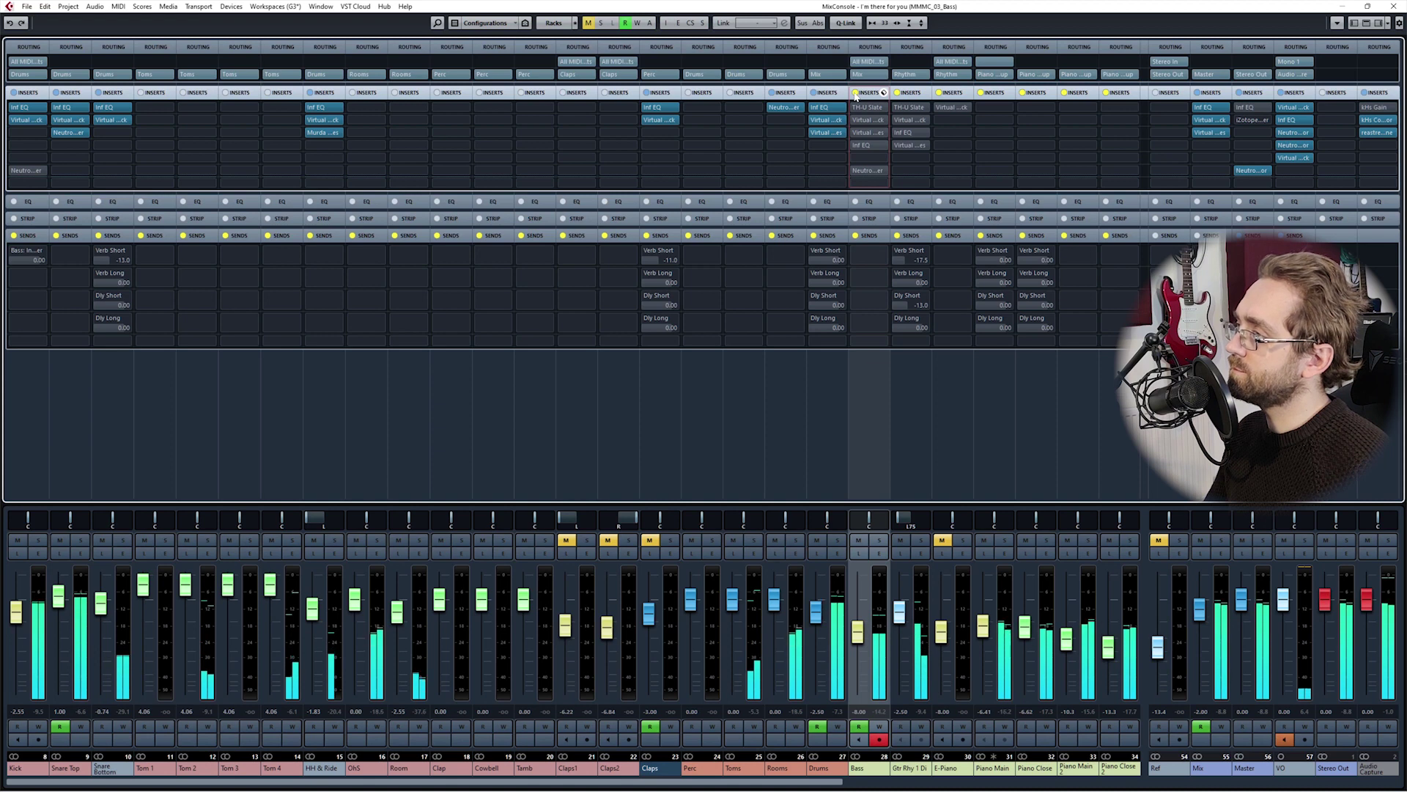
{"action": "left_click", "coordinate": [856, 93]}
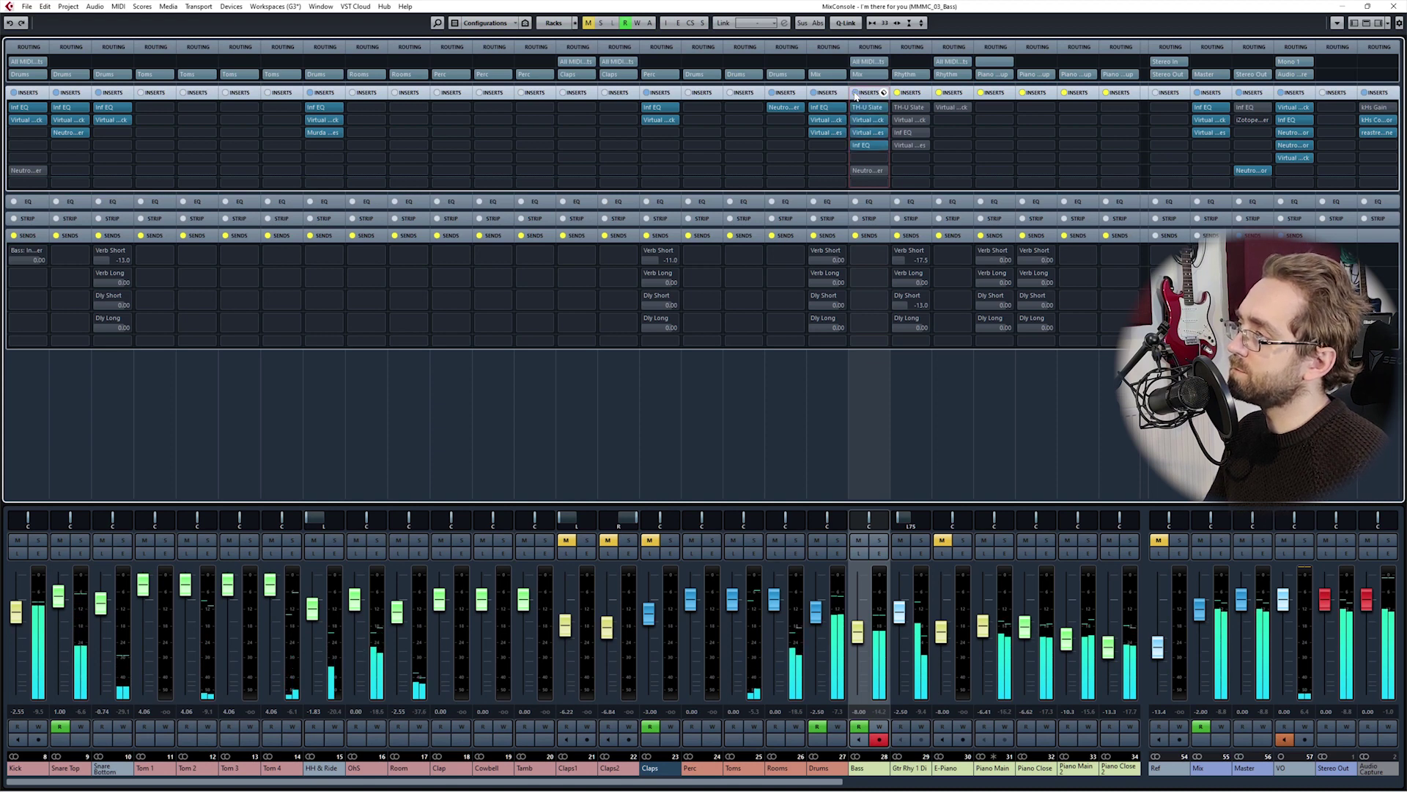